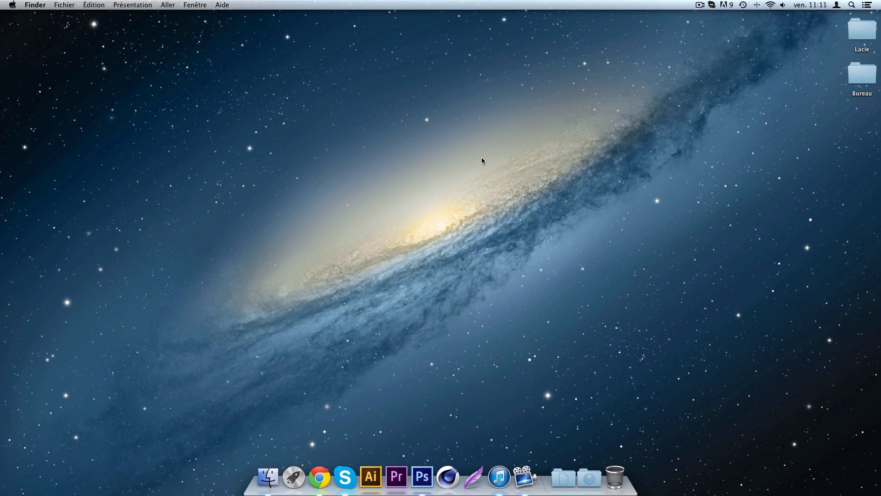
# Place render reflect.png from the Finder's recent files into the dZ preset text.psd document at its original size.
pyautogui.click(422, 477)
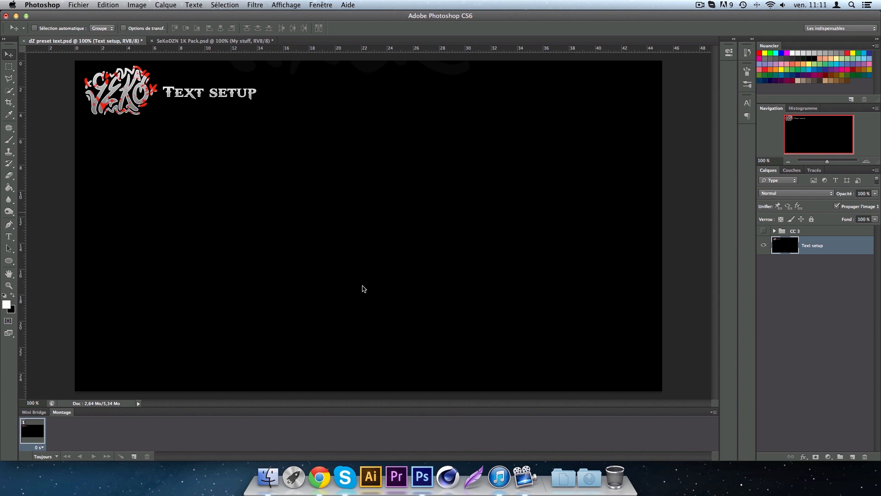
pyautogui.click(267, 475)
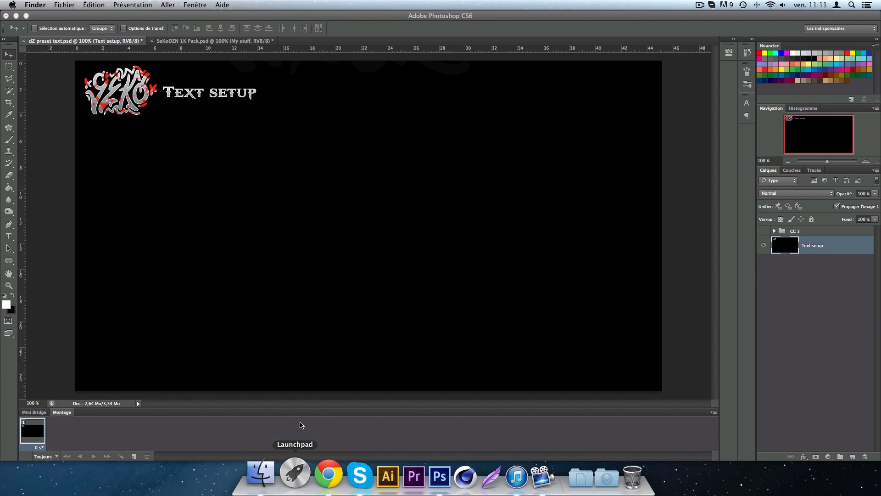
pyautogui.click(461, 149)
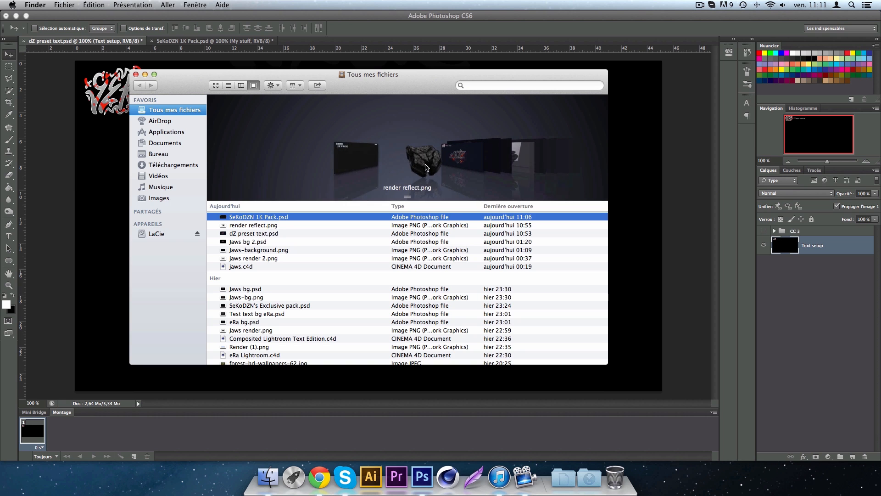
pyautogui.moveTo(408, 161); pyautogui.dragTo(666, 197)
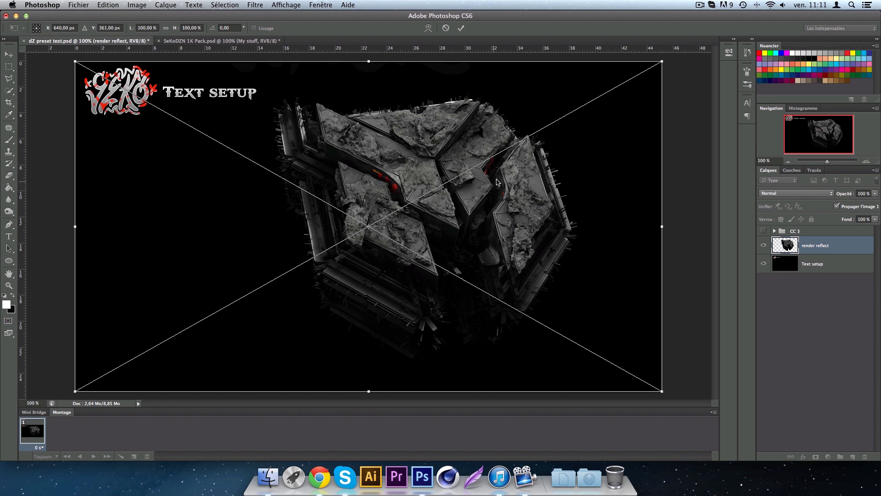
pyautogui.press('Return')
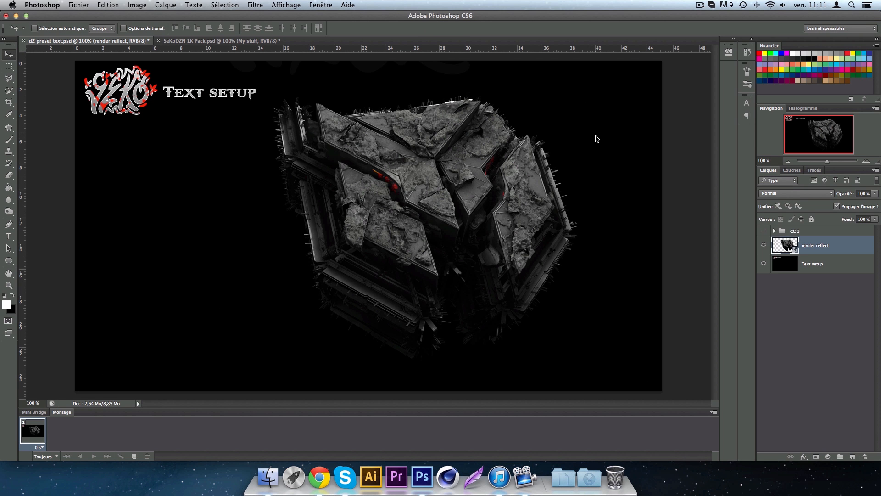
# Show the CC 3 group and move the placed render toward the centre of the canvas.
pyautogui.click(763, 231)
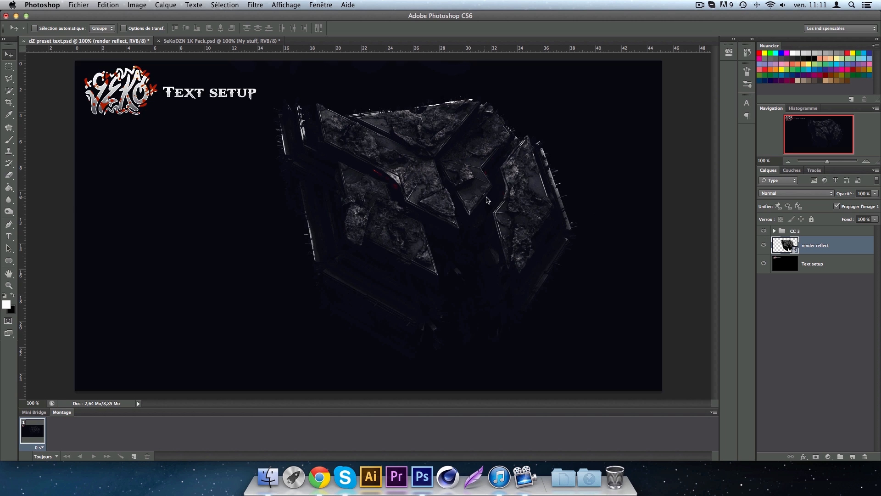
pyautogui.moveTo(488, 199); pyautogui.dragTo(437, 218)
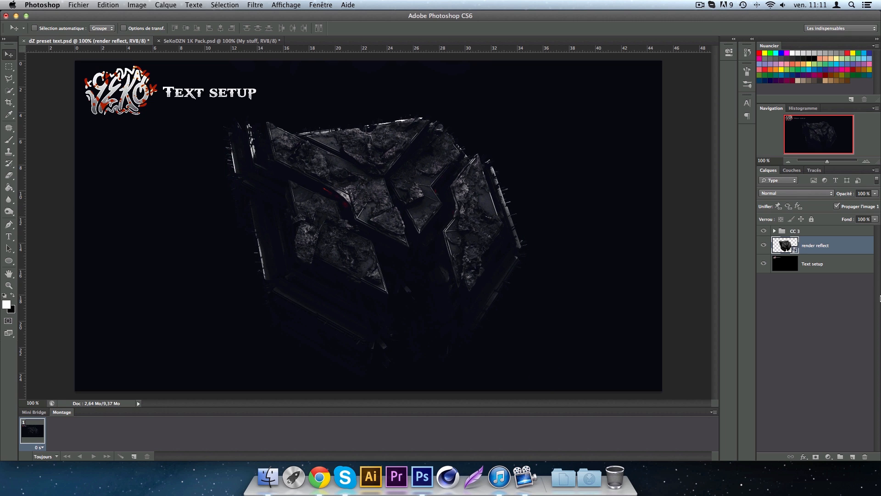
# Add a colour overlay (Incrustation couleur) to the render reflect layer with the blend mode Incrustation.
pyautogui.doubleClick(852, 247)
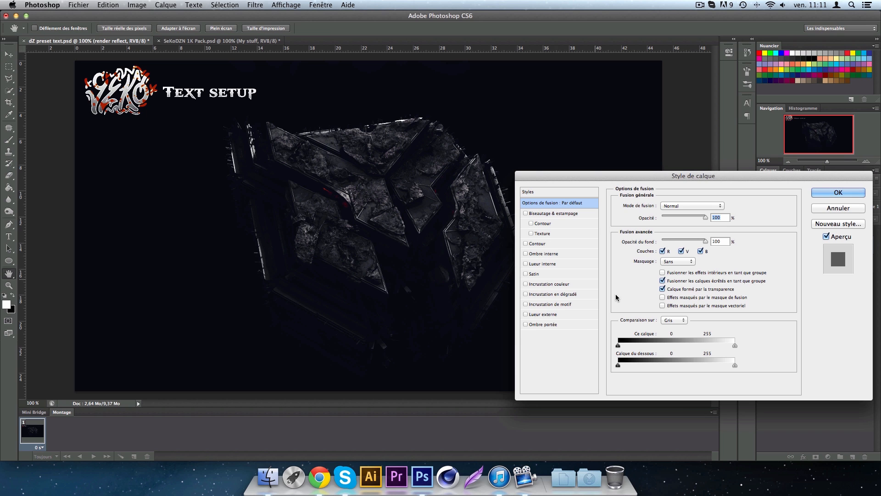
pyautogui.click(526, 283)
pyautogui.click(549, 283)
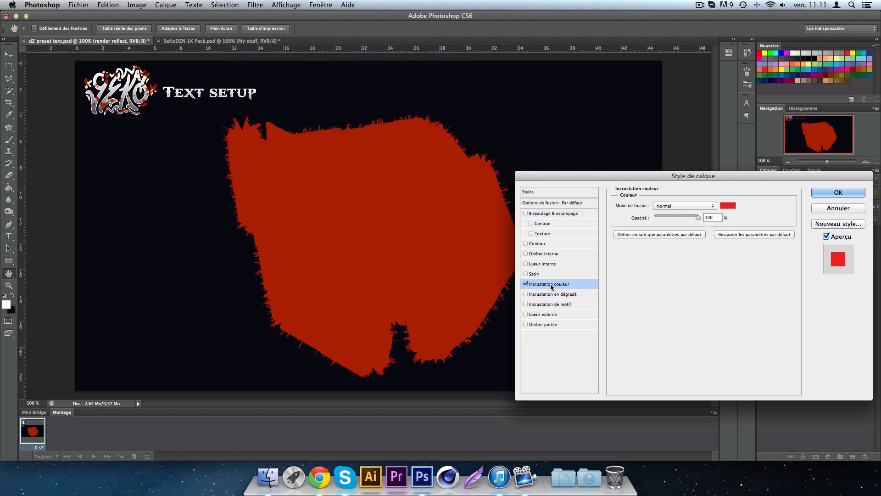
pyautogui.click(666, 206)
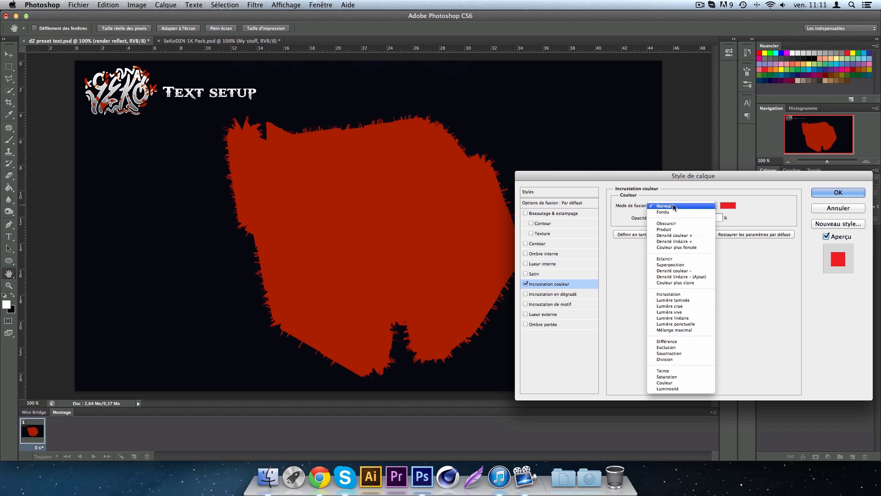
pyautogui.click(672, 296)
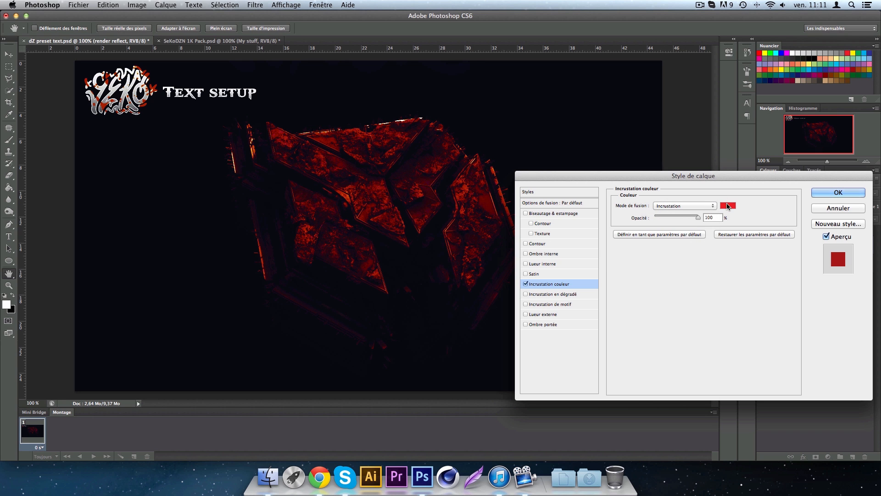
# Set the overlay colour to white (ffffff) with 15% opacity and apply the layer style.
pyautogui.click(727, 205)
pyautogui.moveTo(678, 179); pyautogui.dragTo(603, 110)
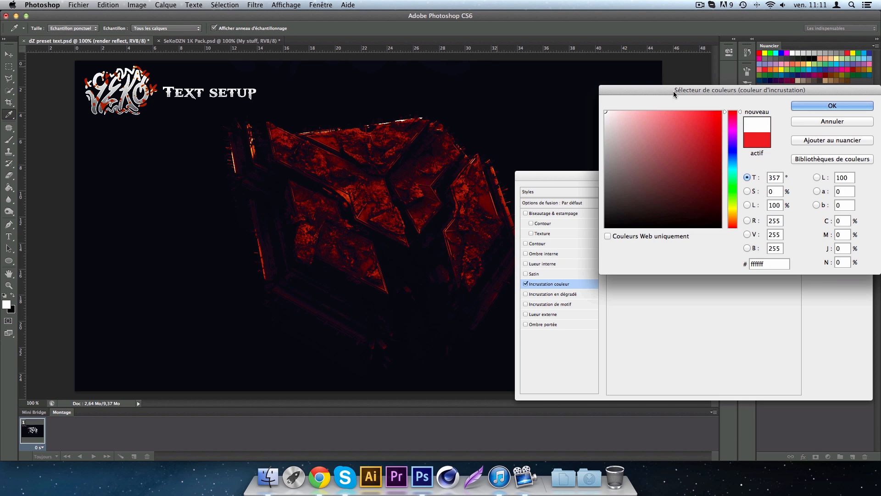
pyautogui.click(815, 107)
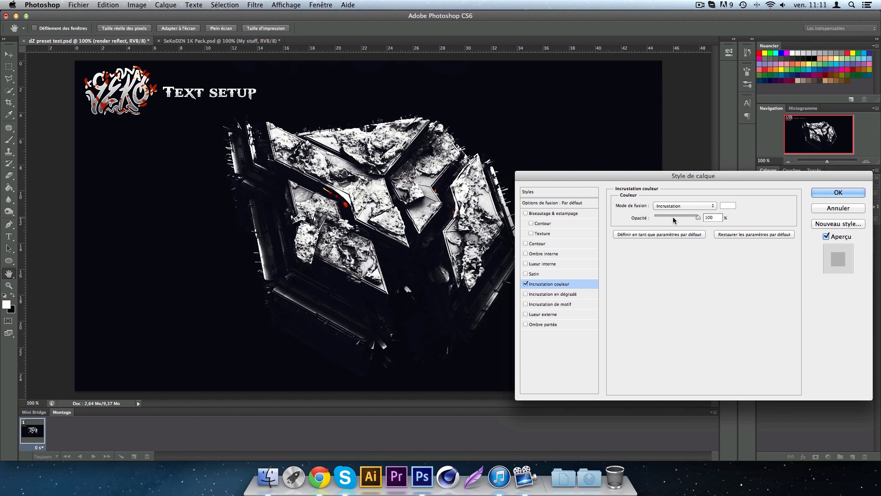
pyautogui.moveTo(673, 217); pyautogui.dragTo(661, 219)
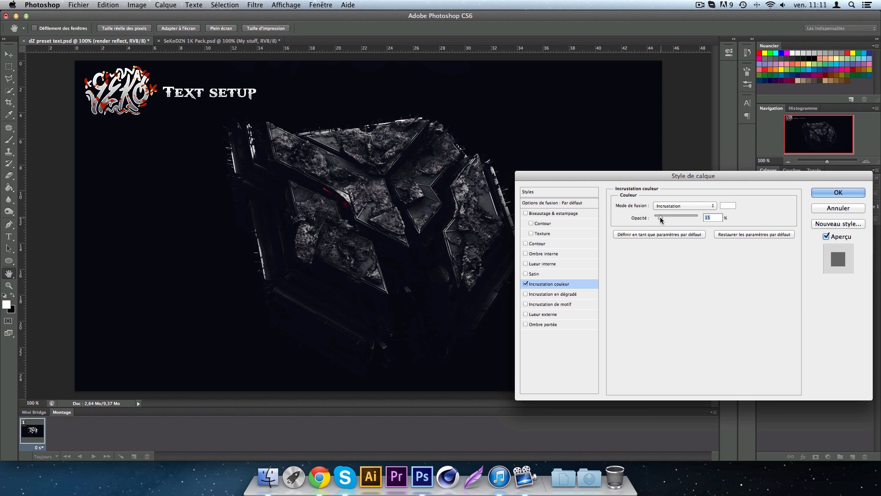
pyautogui.click(857, 197)
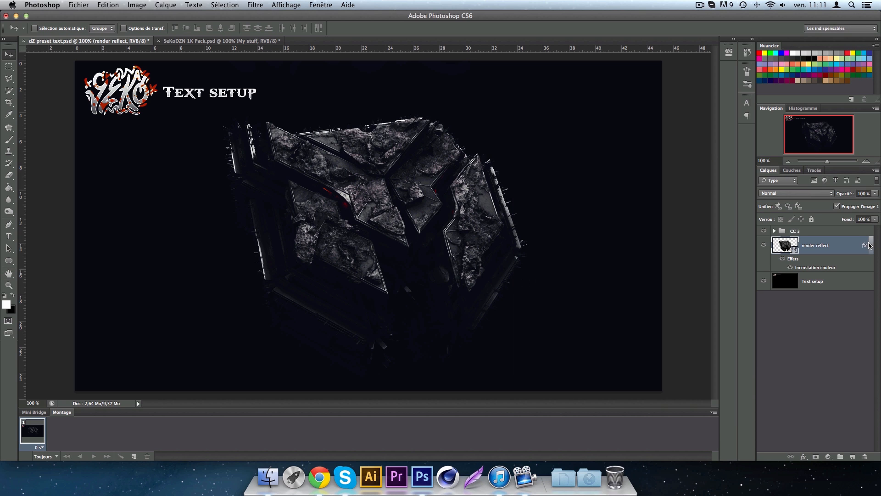
# Rasterize the render reflect layer's style and duplicate the layer.
pyautogui.rightClick(826, 245)
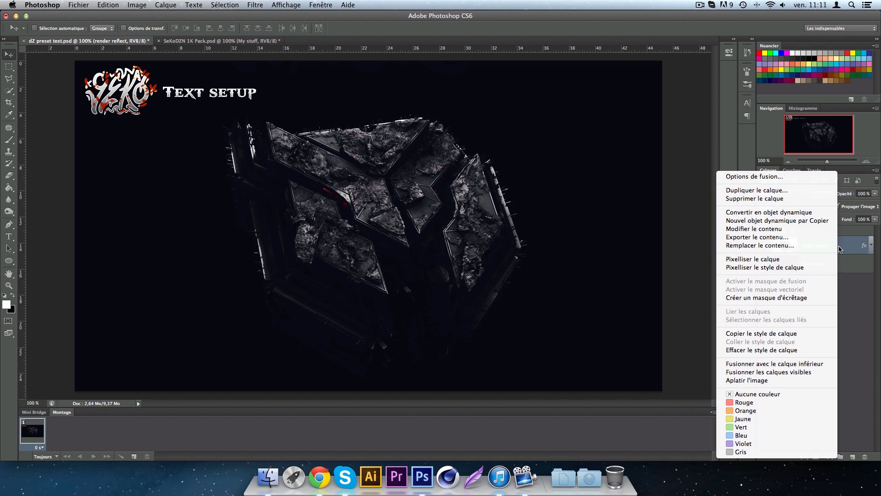
pyautogui.click(770, 267)
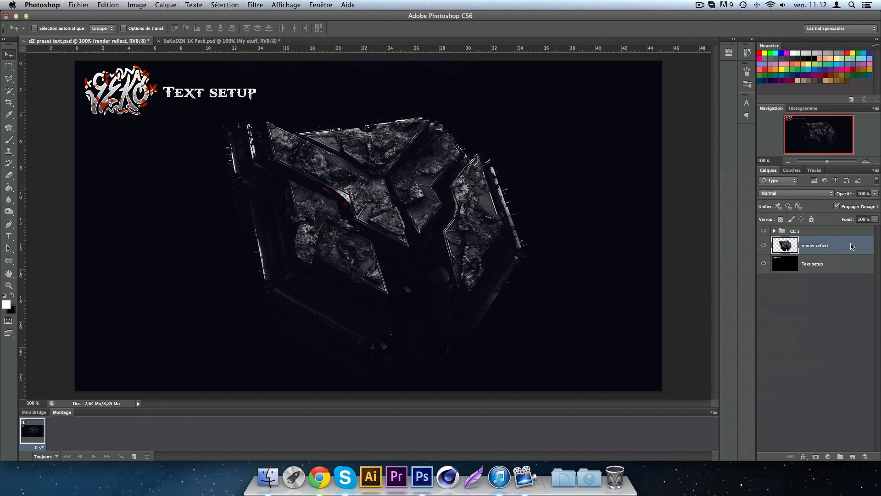
pyautogui.press('super+j')
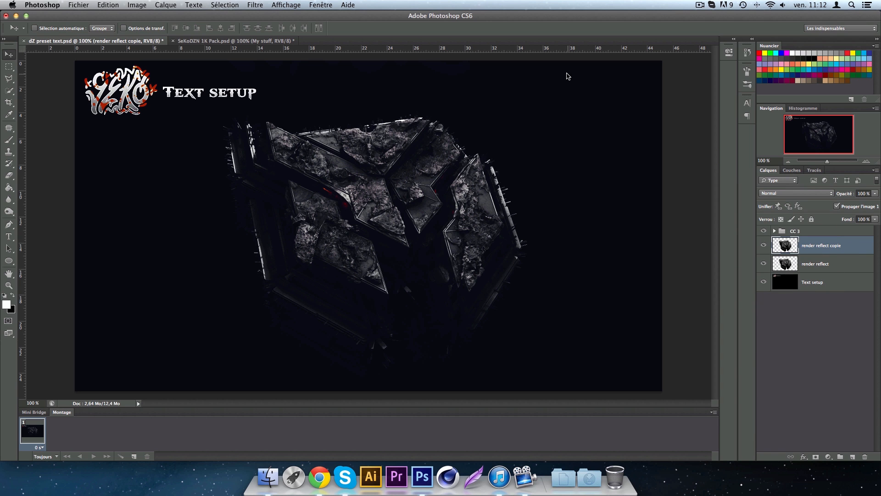
# Apply the Contour lumineux gallery filter to the duplicate with Epaisseur 1, Luminosité 9 and Lissage 3.
pyautogui.click(251, 5)
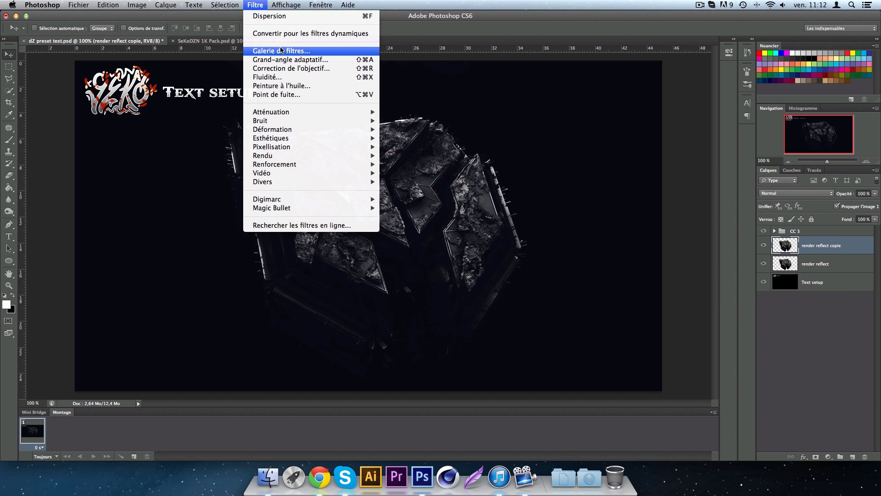
pyautogui.click(282, 50)
pyautogui.click(637, 29)
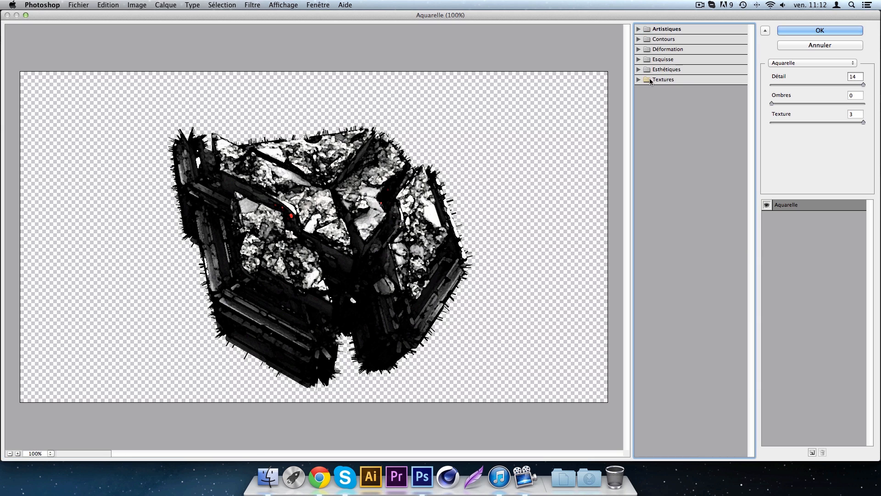
pyautogui.click(637, 69)
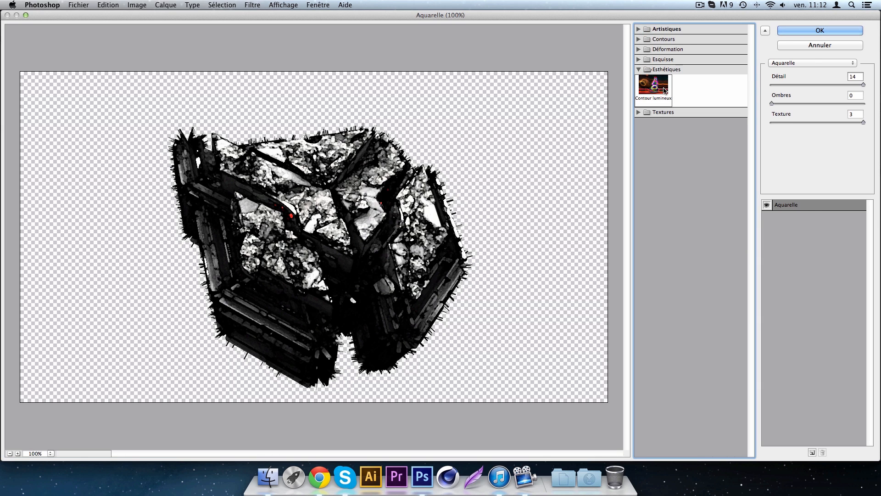
pyautogui.click(666, 91)
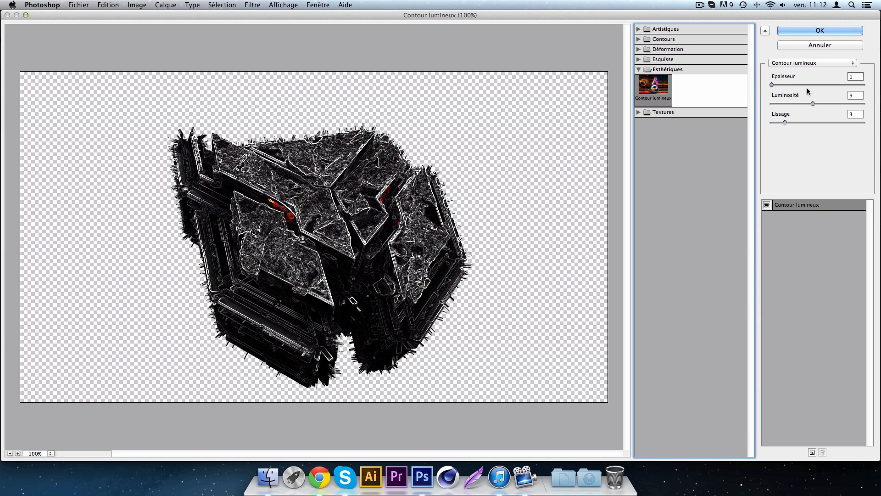
pyautogui.click(853, 78)
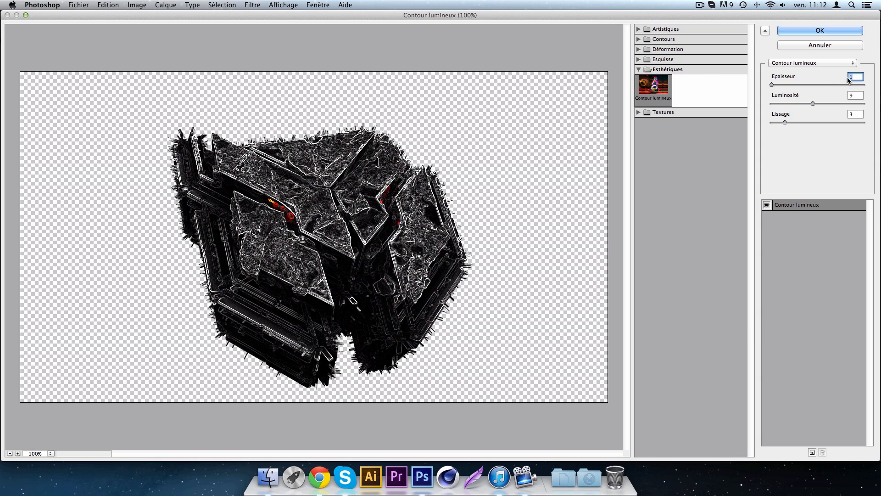
pyautogui.press('Tab')
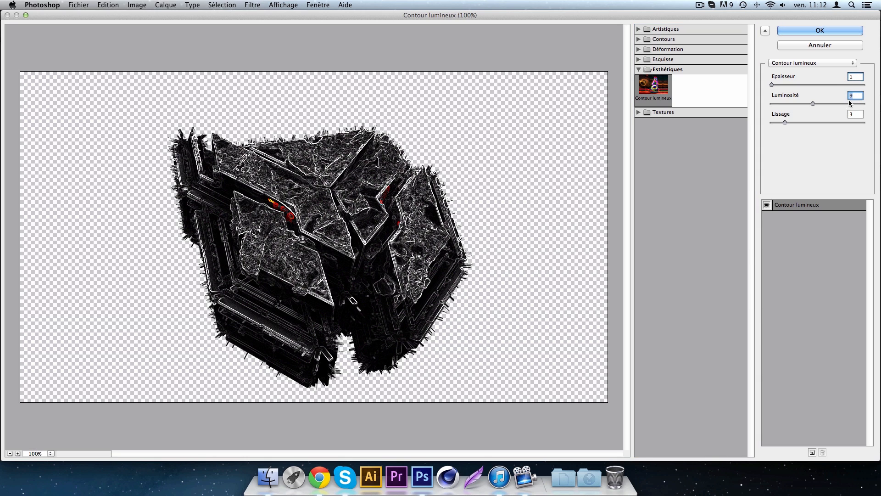
pyautogui.press('Tab')
pyautogui.click(787, 30)
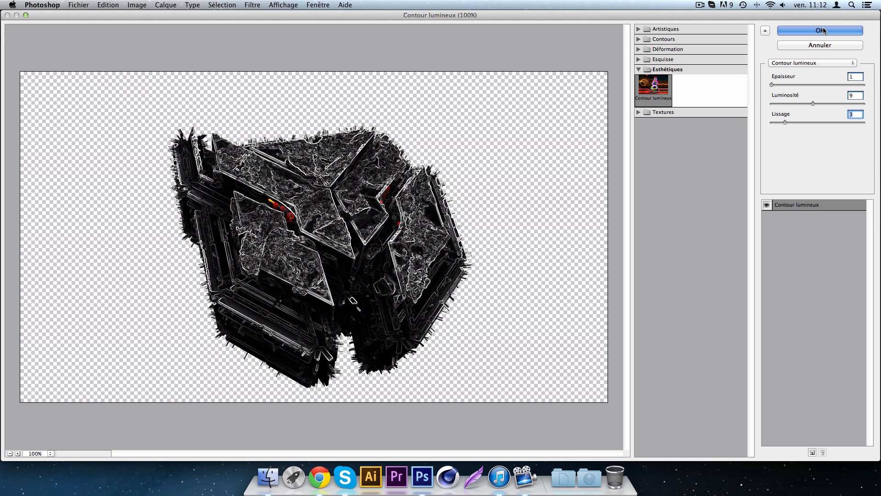
# Lower the opacity of the render reflect copie layer to 10%.
pyautogui.click(874, 194)
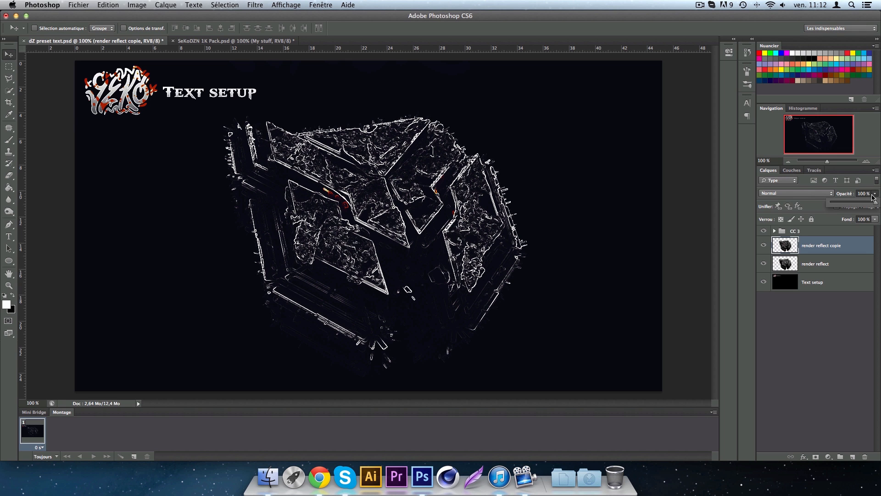
pyautogui.moveTo(874, 202); pyautogui.dragTo(837, 205)
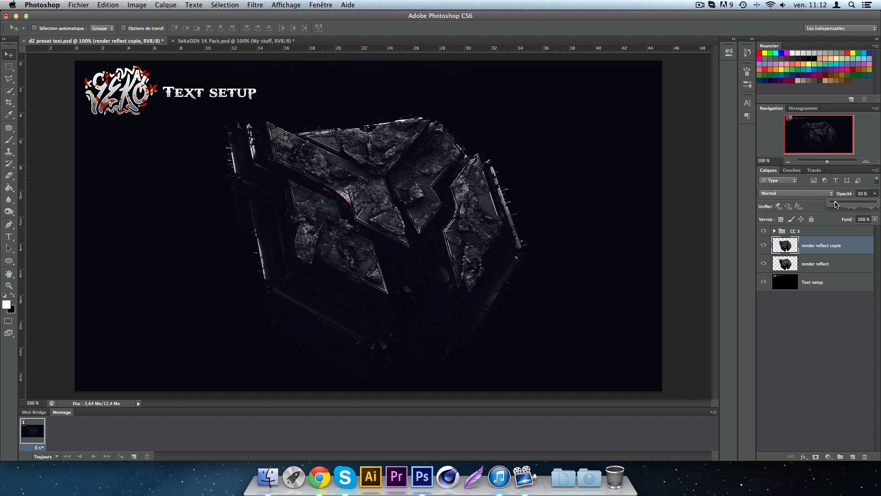
# Duplicate the original render reflect layer and apply the Contour accentué filter with Epaisseur 2, Luminosité 32 and Lissage 10.
pyautogui.click(841, 265)
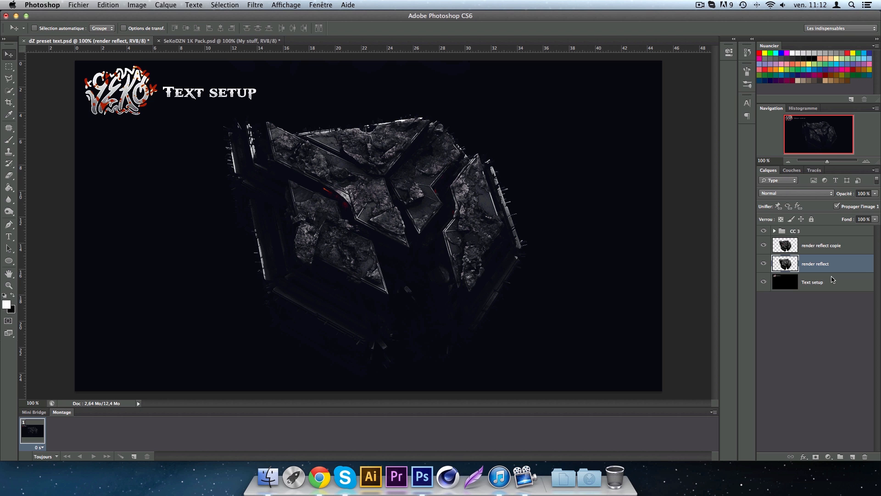
pyautogui.press('super+j')
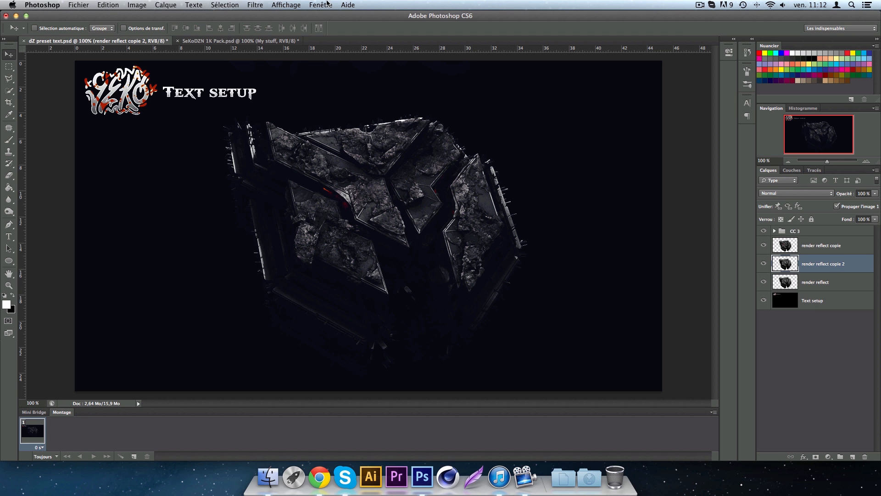
pyautogui.click(262, 5)
pyautogui.click(276, 51)
pyautogui.click(660, 39)
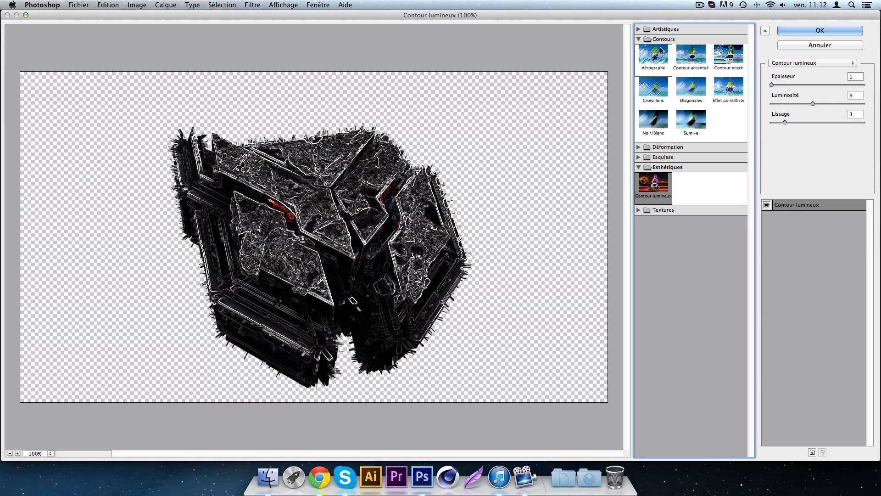
pyautogui.click(692, 56)
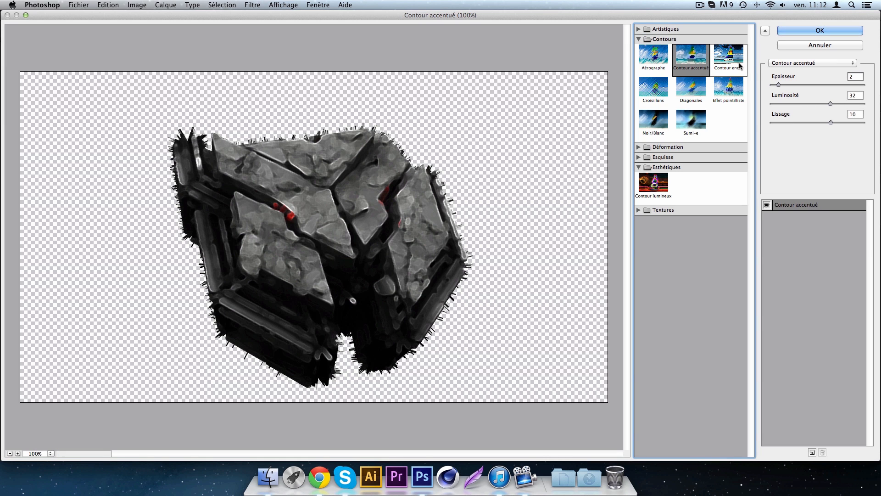
pyautogui.click(801, 31)
pyautogui.click(251, 5)
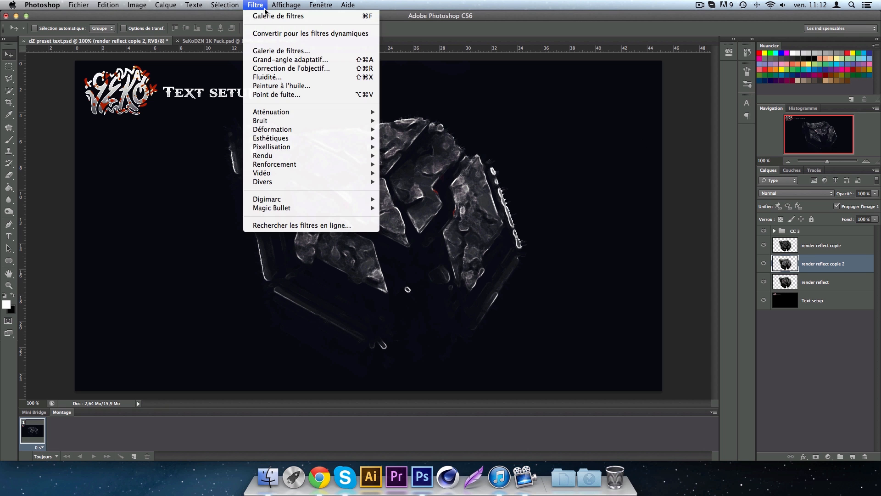
pyautogui.click(284, 52)
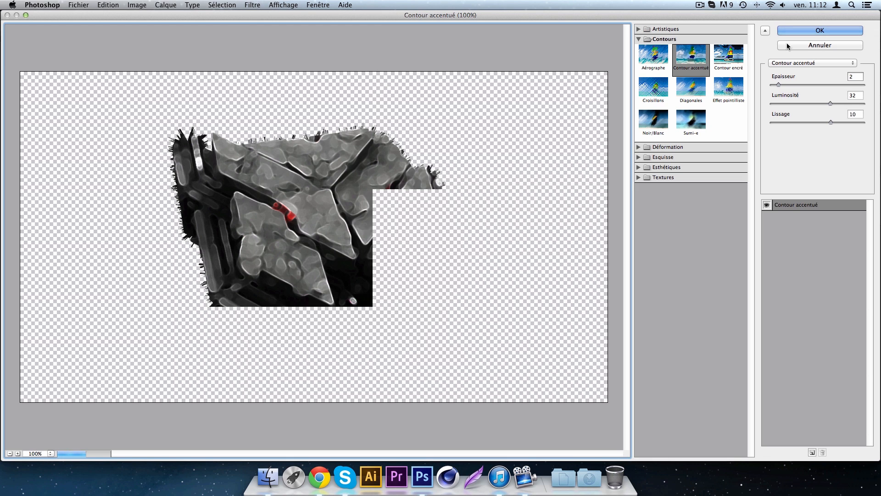
pyautogui.click(857, 77)
pyautogui.click(856, 96)
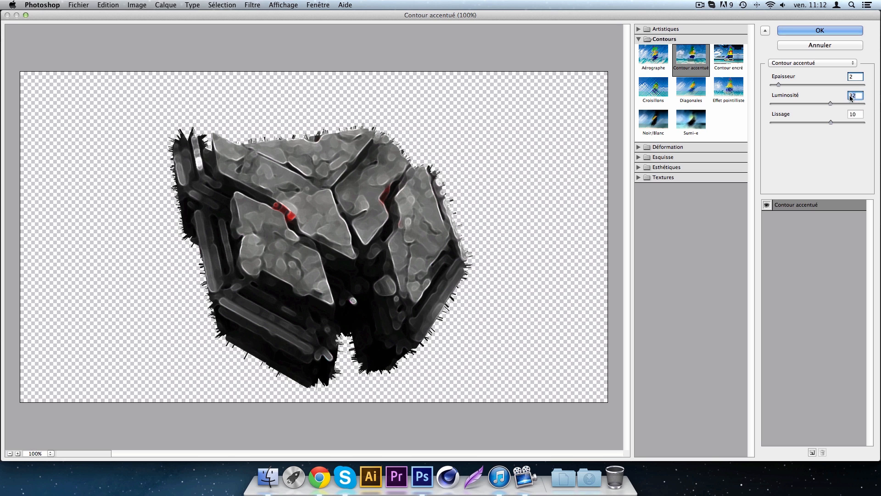
pyautogui.click(855, 115)
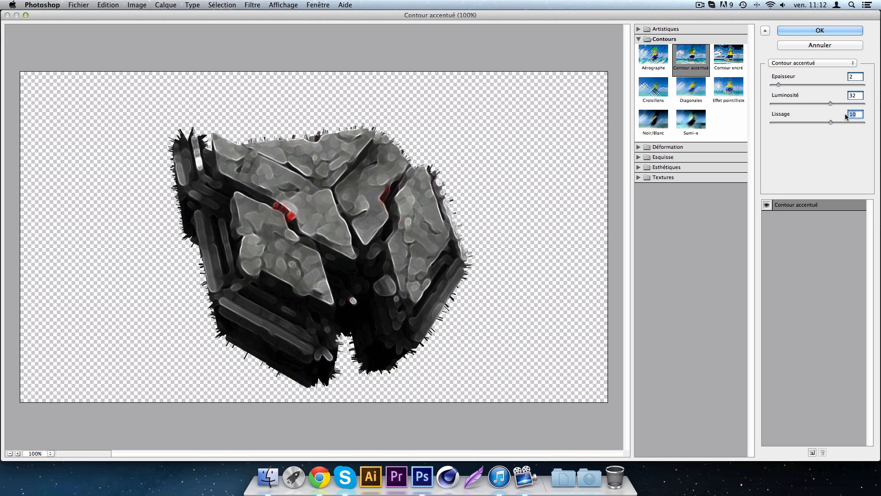
pyautogui.click(810, 31)
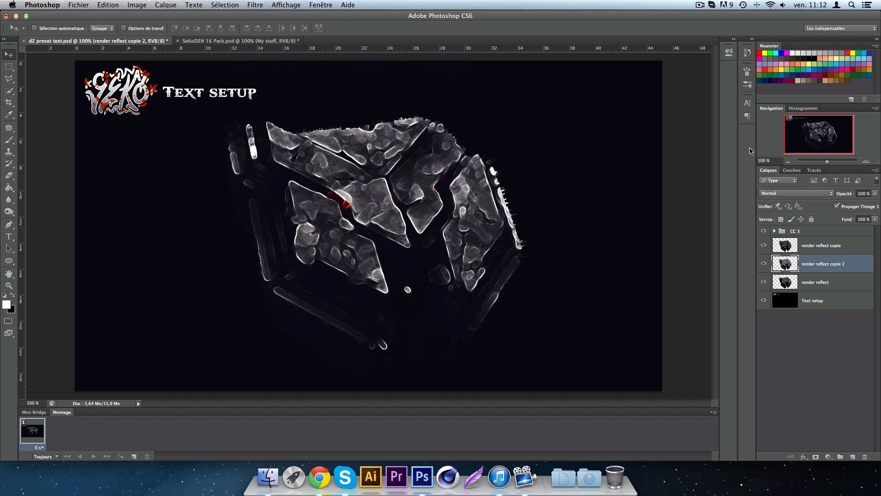
pyautogui.press('super+z')
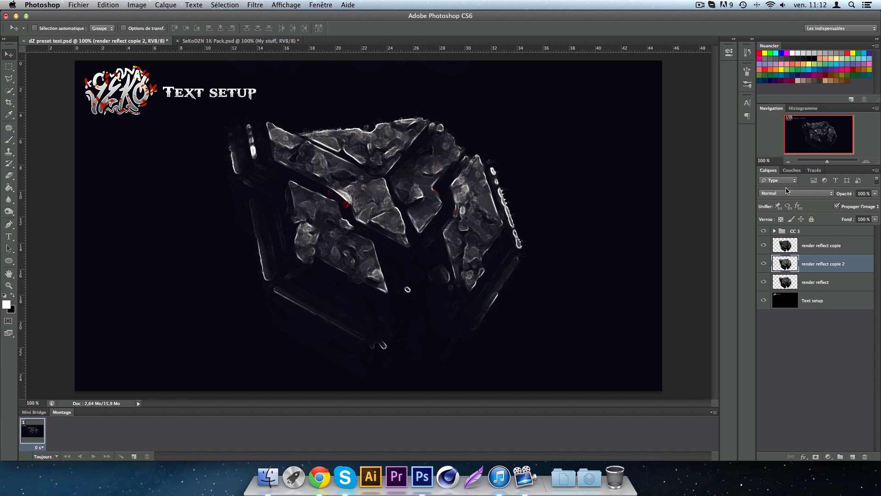
# Set the render reflect copie 2 layer to the Exclusion blend mode and lower its opacity to 18%.
pyautogui.click(796, 193)
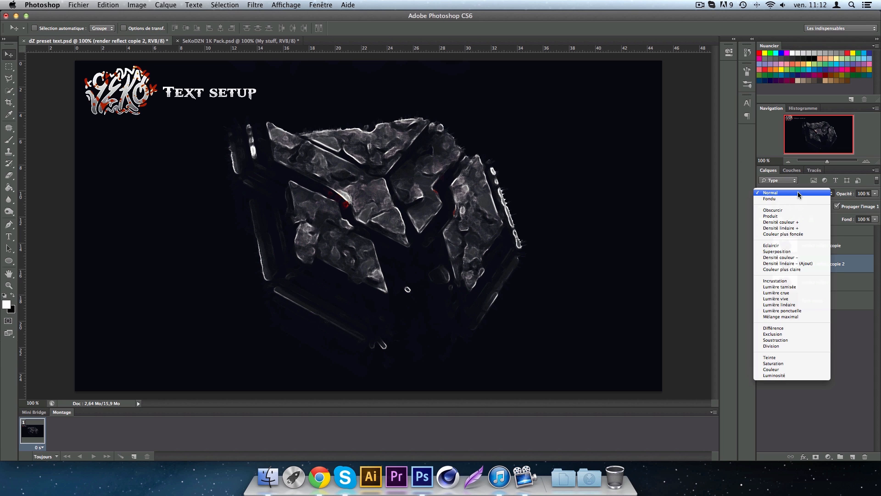
pyautogui.click(774, 331)
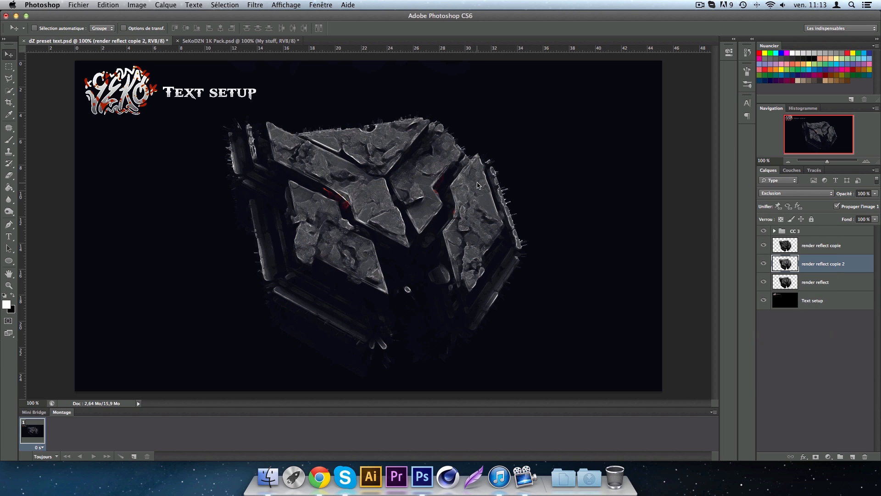
pyautogui.click(875, 195)
pyautogui.moveTo(875, 201); pyautogui.dragTo(836, 204)
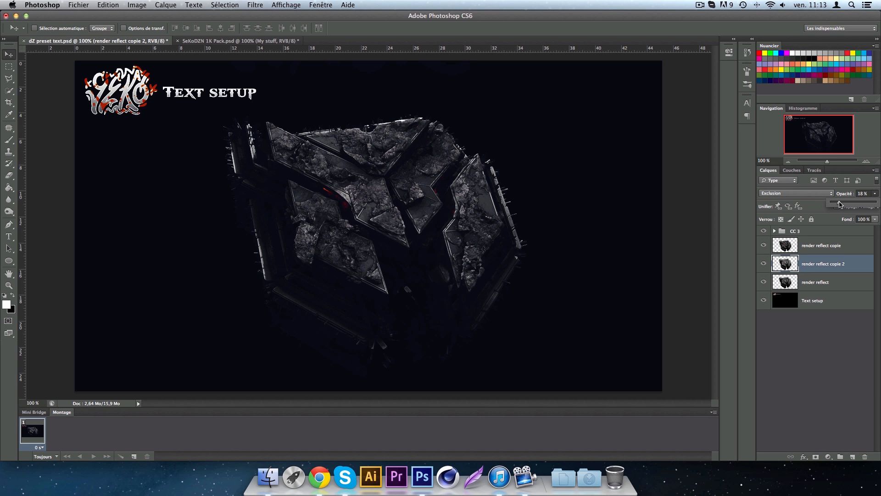
# Duplicate the original render reflect layer and apply the Aquarelle gallery filter with Détail 14, Ombres 0 and Texture 3.
pyautogui.click(842, 282)
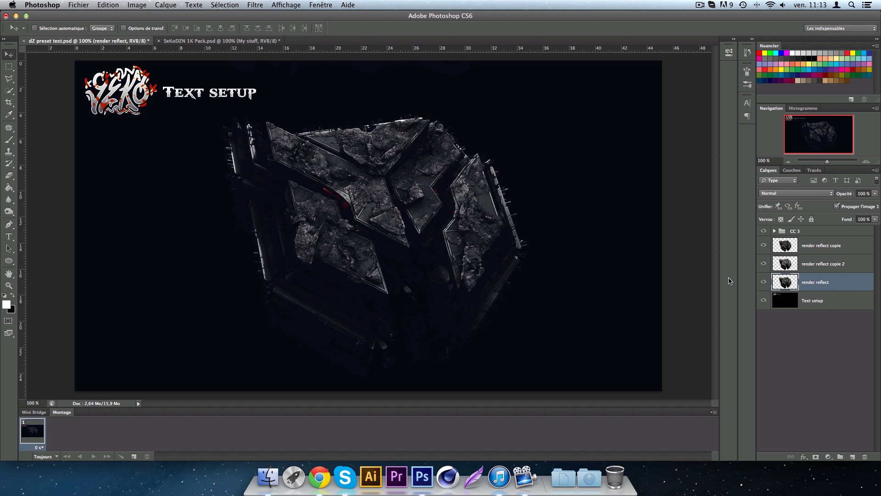
pyautogui.press('super+j')
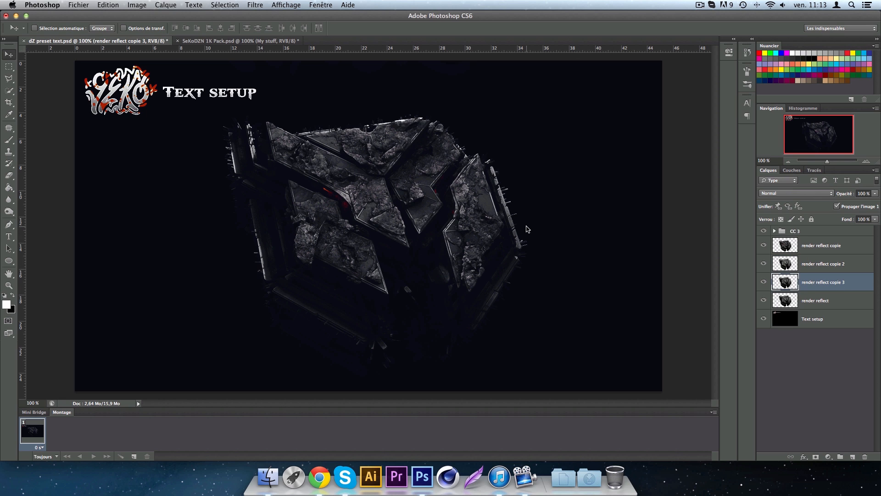
pyautogui.click(264, 5)
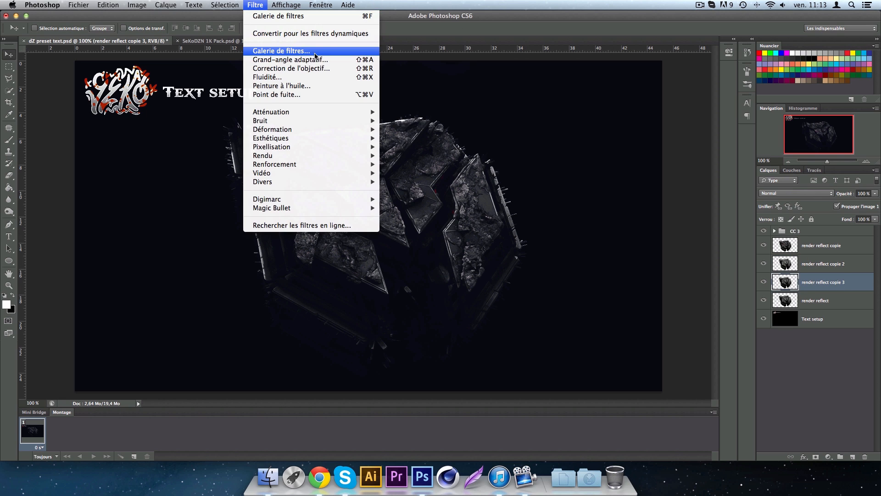
pyautogui.click(290, 53)
pyautogui.click(666, 28)
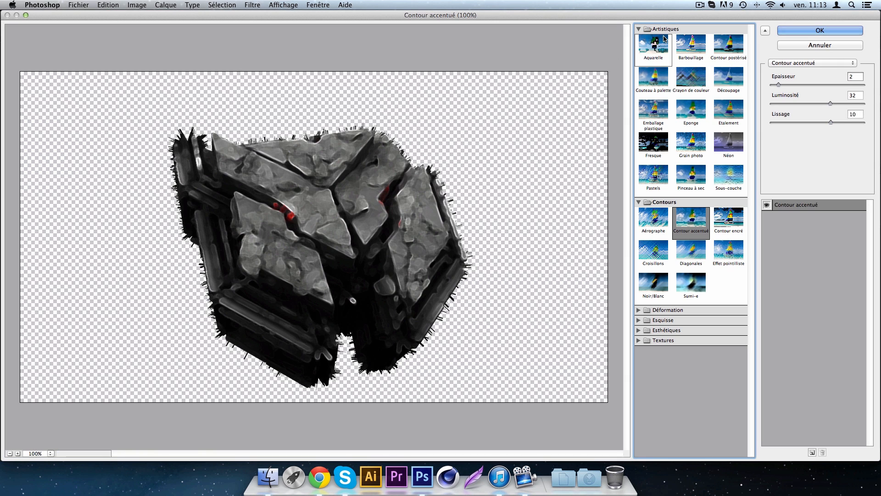
pyautogui.click(653, 46)
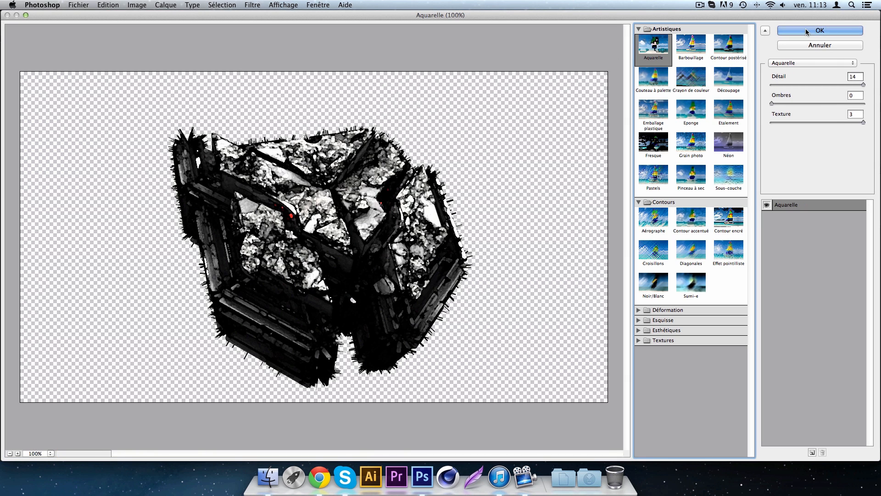
pyautogui.press('Return')
# Lower the opacity of the render reflect copie 3 layer to 14%.
pyautogui.click(875, 194)
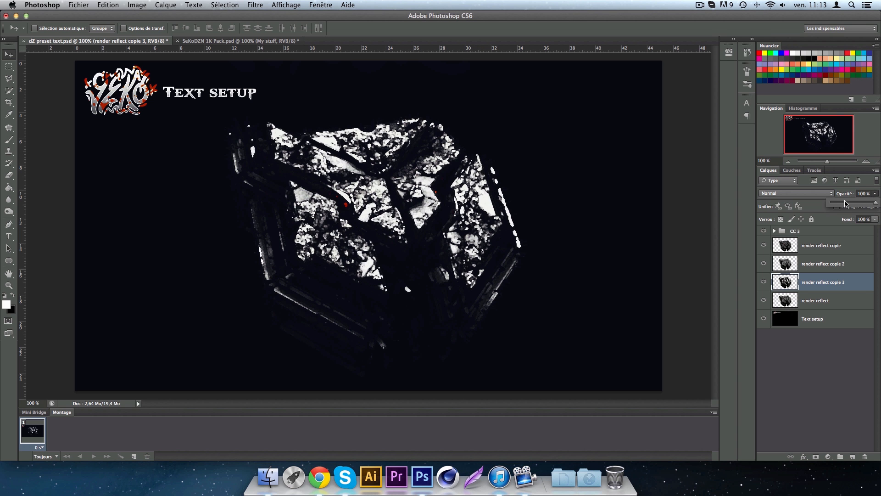
pyautogui.moveTo(846, 204); pyautogui.dragTo(836, 205)
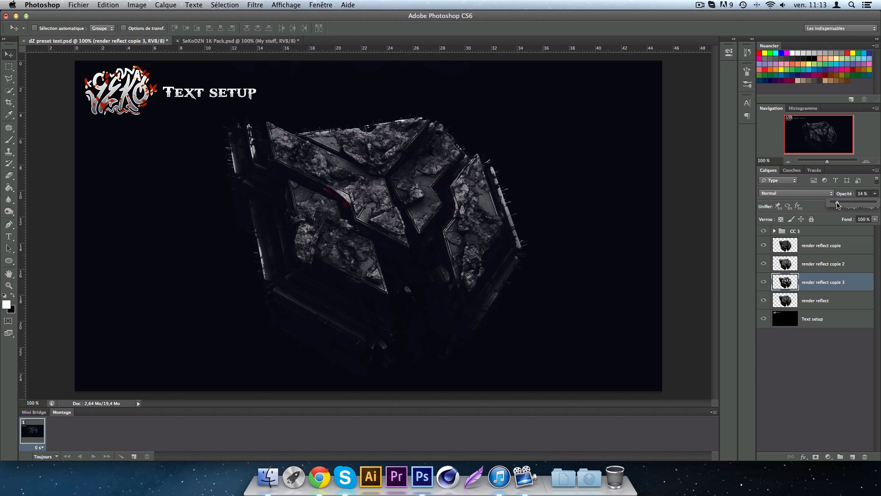
pyautogui.click(839, 301)
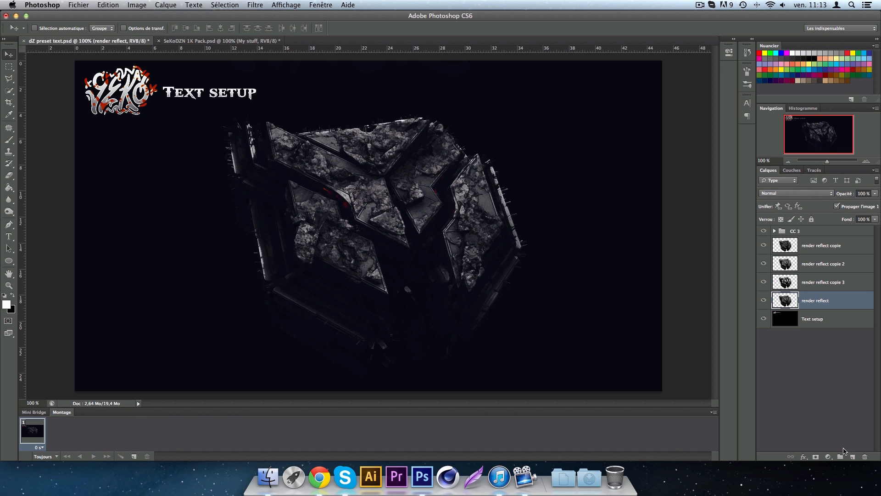
# Create a new layer above render reflect copie and fill it entirely with white.
pyautogui.click(831, 250)
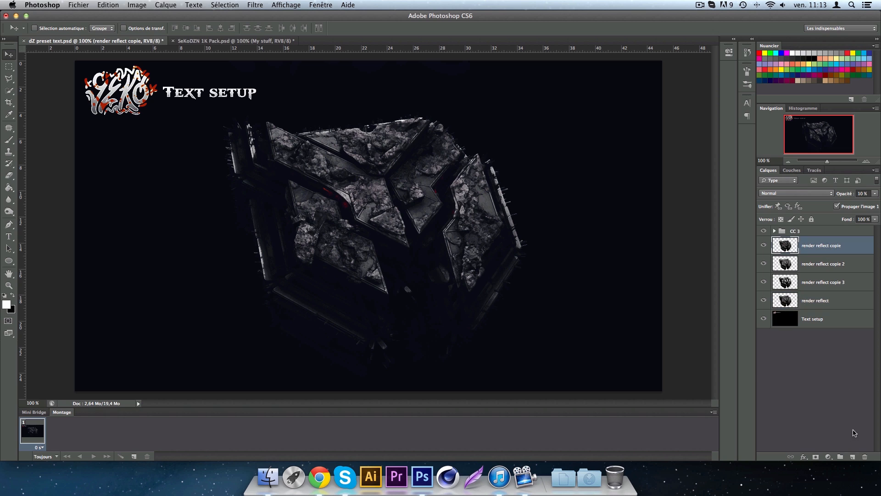
pyautogui.click(852, 457)
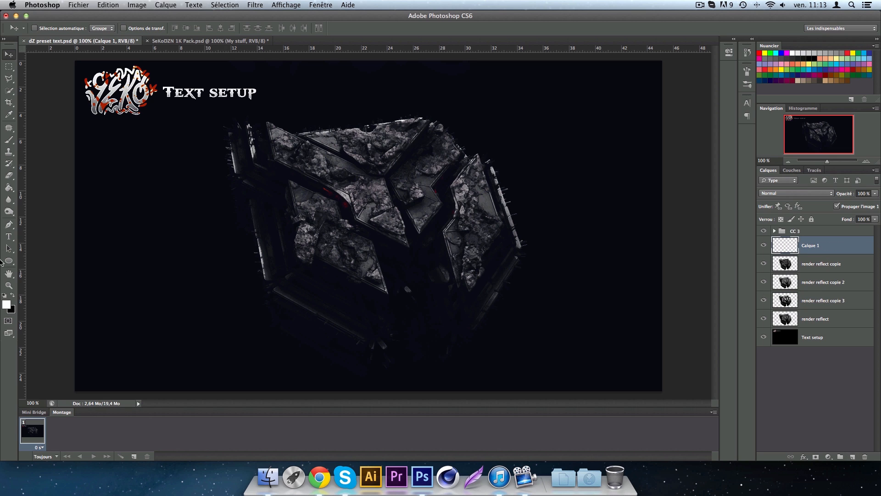
pyautogui.click(8, 188)
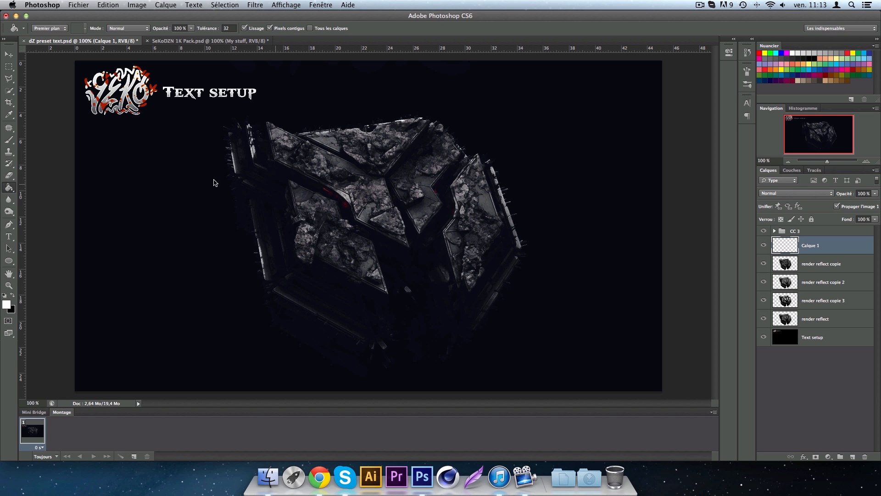
pyautogui.click(268, 356)
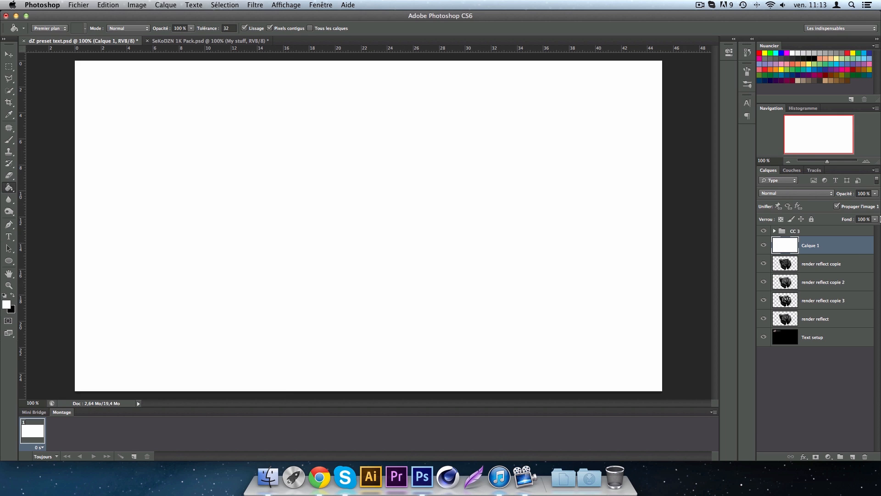
# Set the white layer's blend mode to Incrustation and lower its opacity to 9%.
pyautogui.click(787, 193)
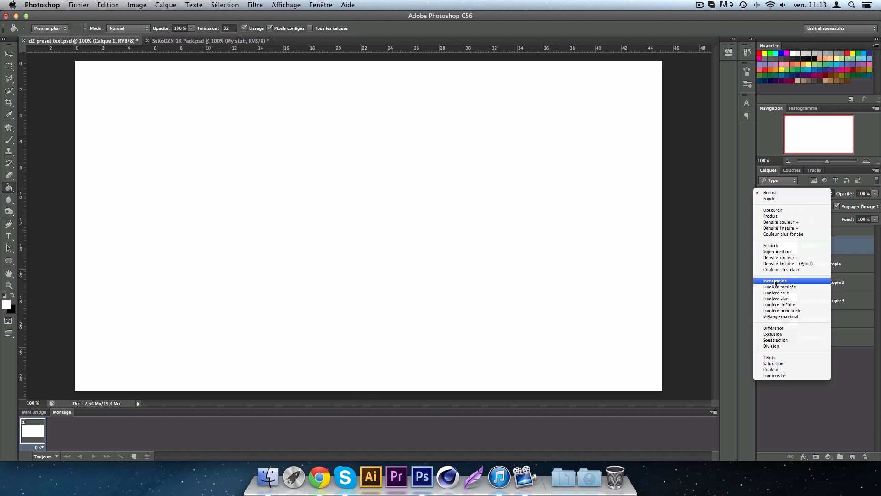
pyautogui.click(776, 284)
pyautogui.click(876, 194)
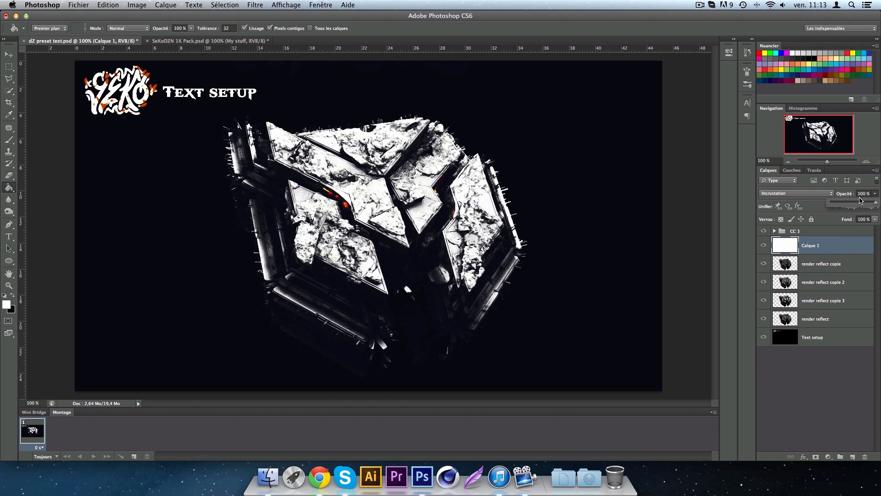
pyautogui.moveTo(860, 201); pyautogui.dragTo(836, 206)
pyautogui.click(839, 240)
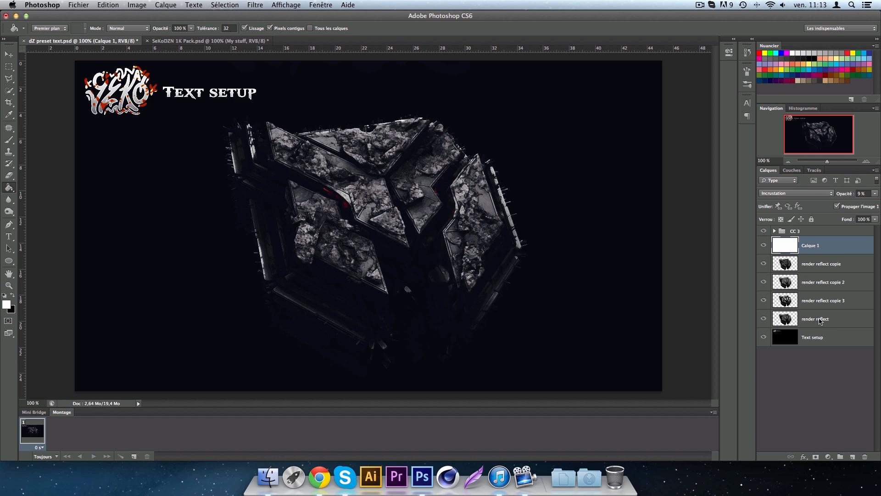
# Delete the white fill outside the render's outline, using the inverted render reflect layer selection, and deselect.
pyautogui.keyDown('super'); pyautogui.click(786, 320); pyautogui.keyUp('super')
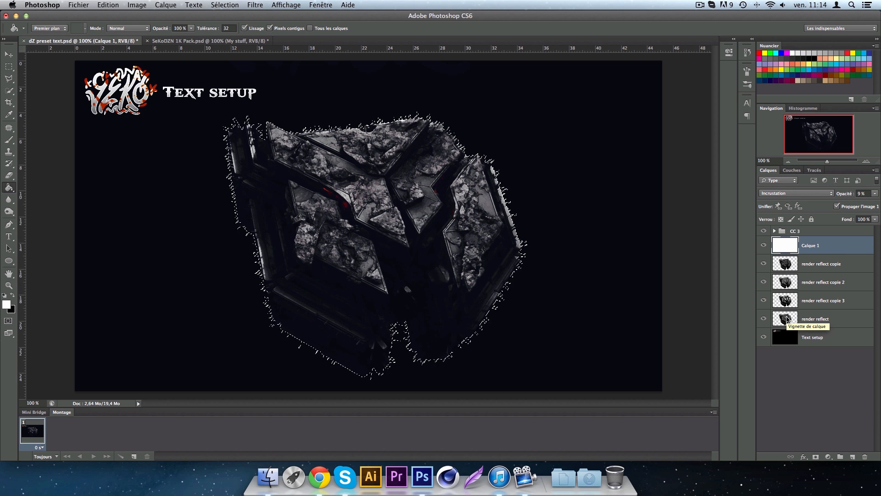
pyautogui.click(217, 4)
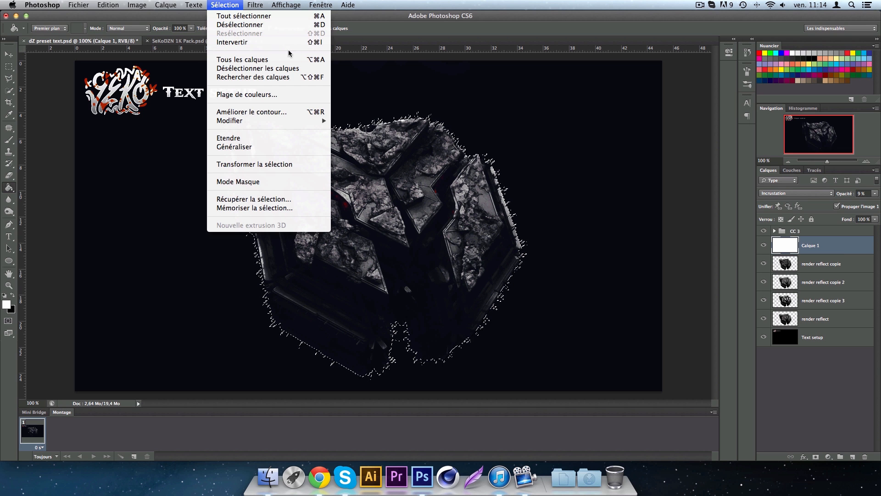
pyautogui.click(241, 38)
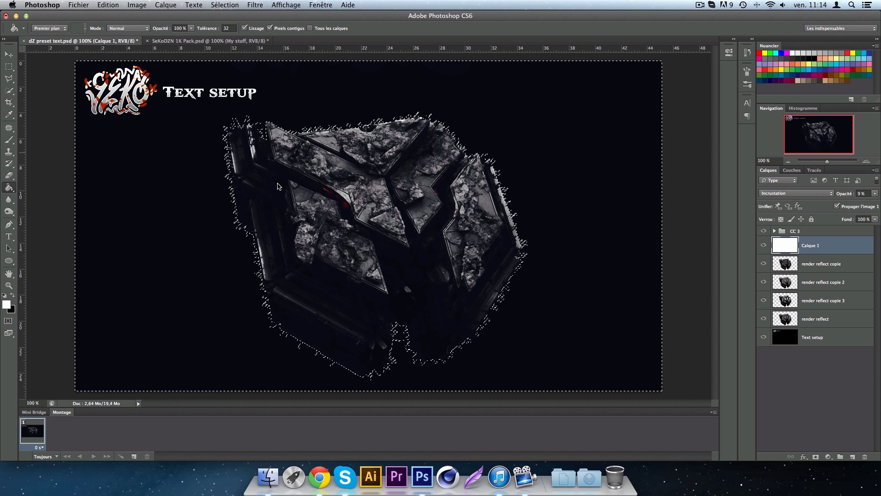
pyautogui.click(8, 55)
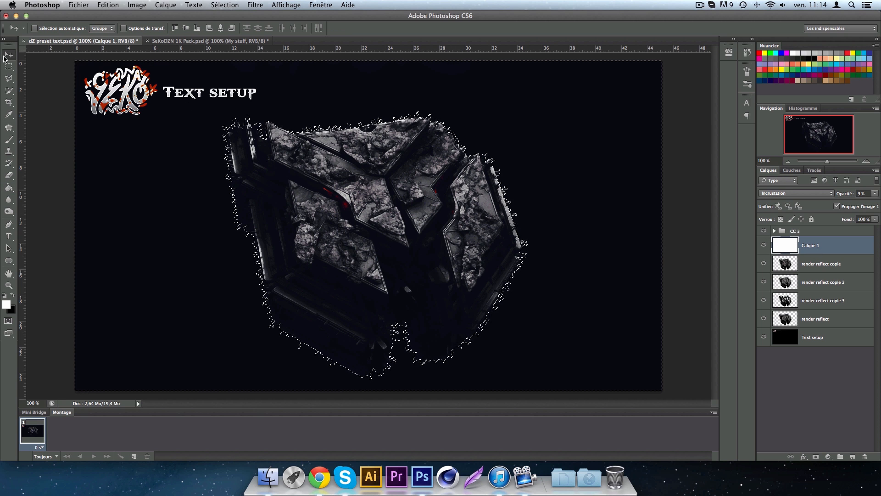
pyautogui.press('Delete')
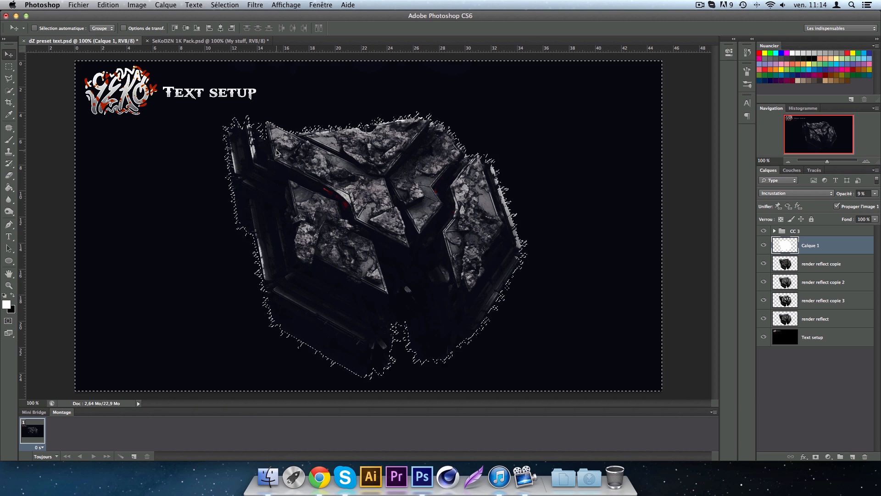
pyautogui.press('super+d')
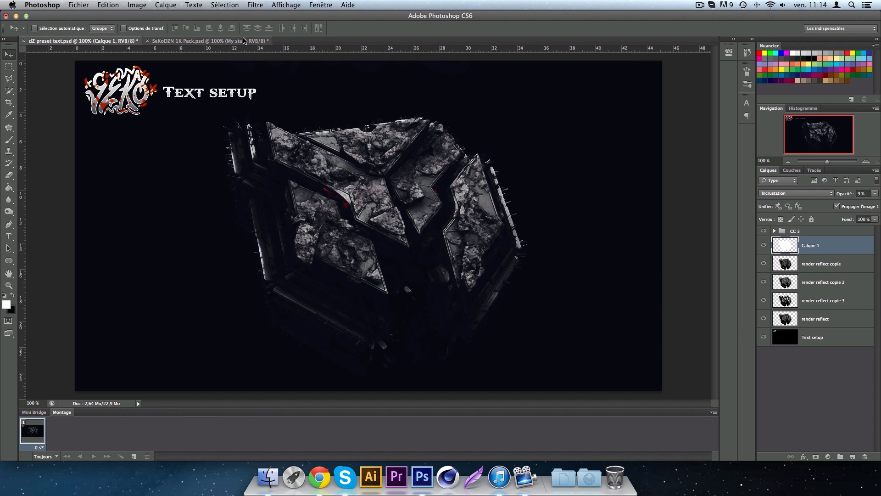
# Duplicate the render reflect layer and apply a Flou radial to the copy with value 10, Zoom mode and Normale quality.
pyautogui.click(819, 319)
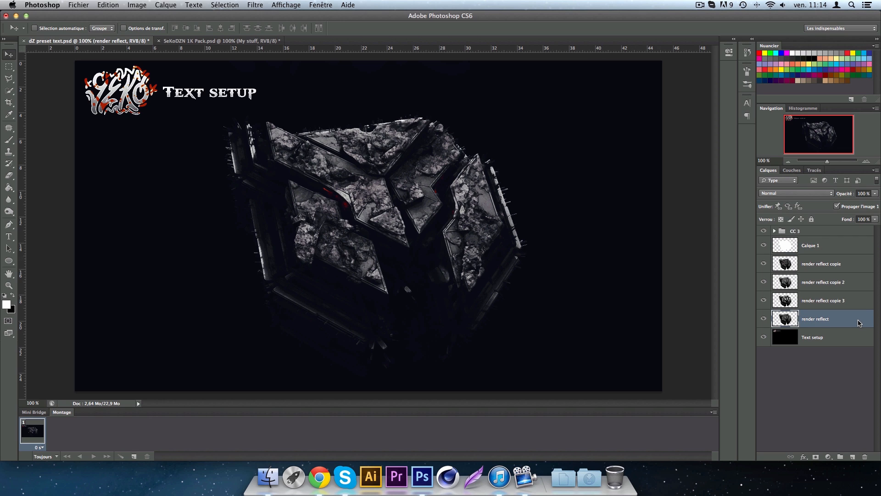
pyautogui.press('super+j')
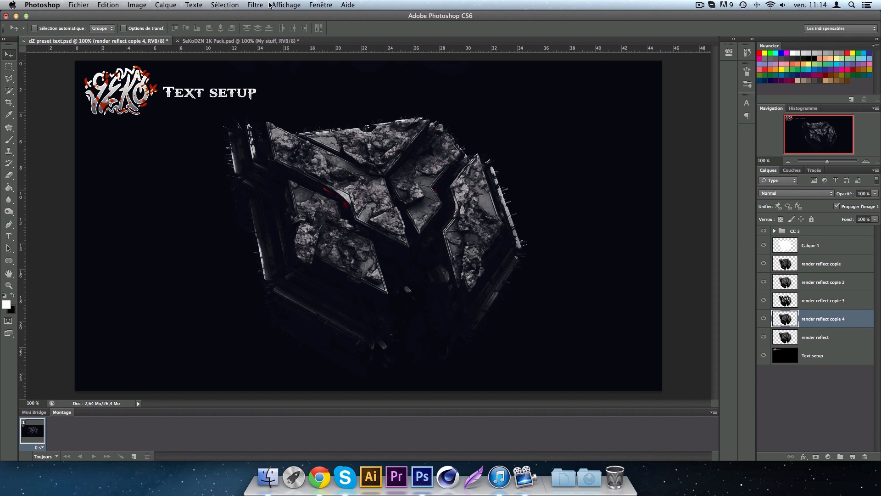
pyautogui.click(256, 5)
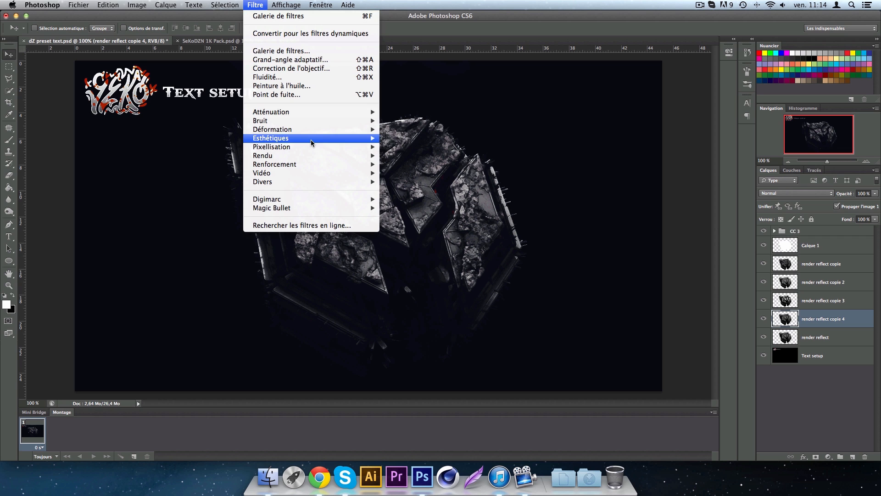
pyautogui.moveTo(321, 114)
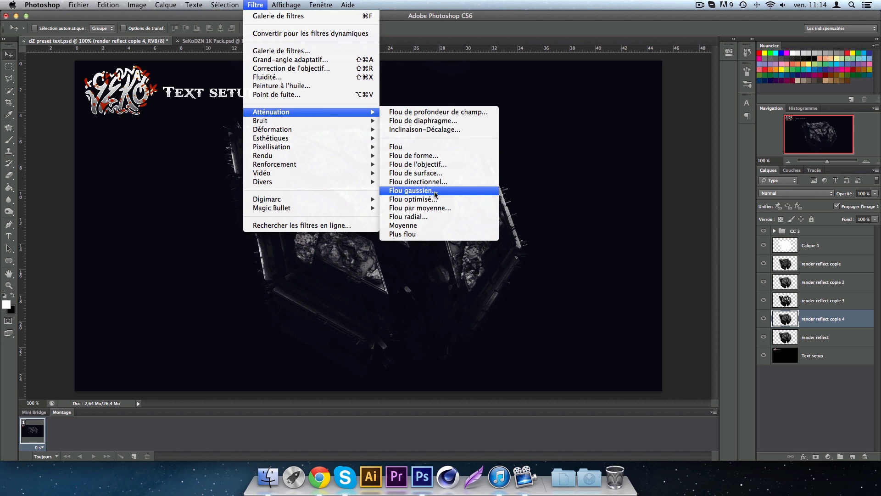
pyautogui.click(428, 216)
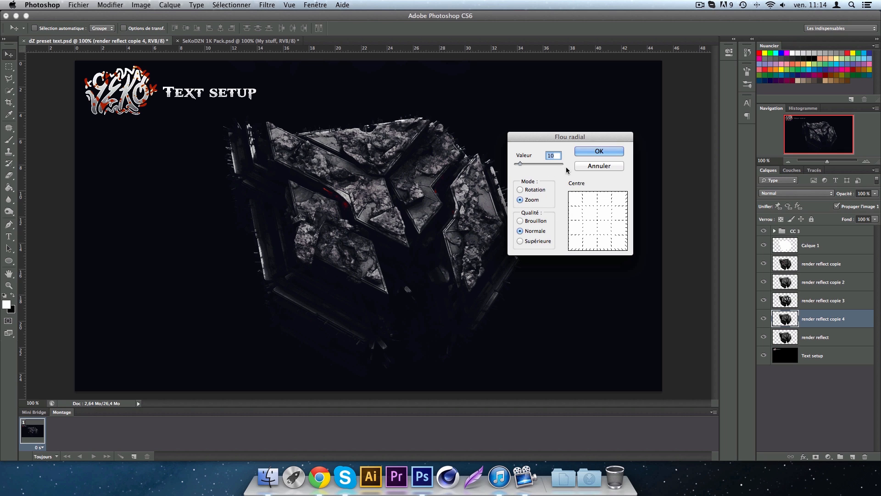
pyautogui.click(599, 152)
# Erase the central stone area of the radially blurred copy with a soft 142 px eraser and lower the layer's opacity to 76%.
pyautogui.click(9, 175)
pyautogui.rightClick(351, 193)
pyautogui.click(415, 211)
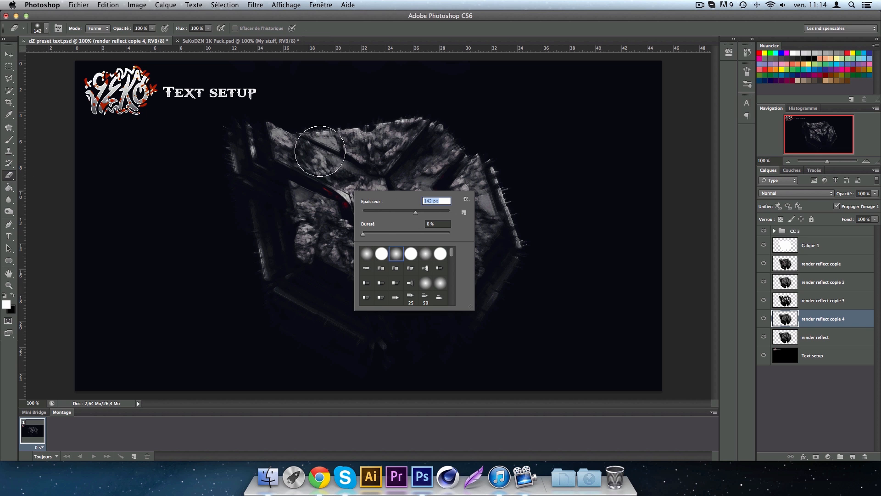
pyautogui.press('Return')
pyautogui.moveTo(382, 231)
pyautogui.mouseDown()
pyautogui.moveTo(352, 220)
pyautogui.moveTo(350, 240)
pyautogui.moveTo(467, 256)
pyautogui.moveTo(463, 226)
pyautogui.moveTo(411, 157)
pyautogui.moveTo(303, 157)
pyautogui.moveTo(390, 144)
pyautogui.moveTo(450, 184)
pyautogui.moveTo(456, 235)
pyautogui.moveTo(433, 255)
pyautogui.moveTo(396, 251)
pyautogui.moveTo(334, 205)
pyautogui.moveTo(309, 170)
pyautogui.moveTo(378, 220)
pyautogui.mouseUp()
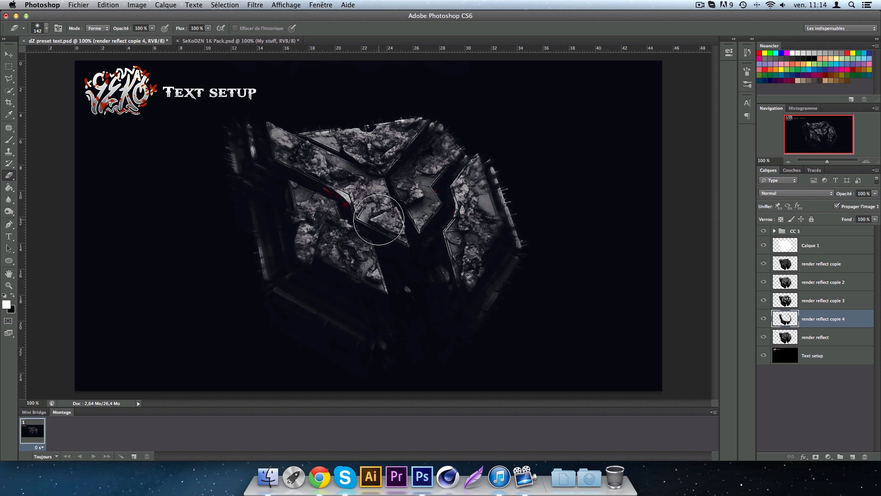
pyautogui.click(876, 193)
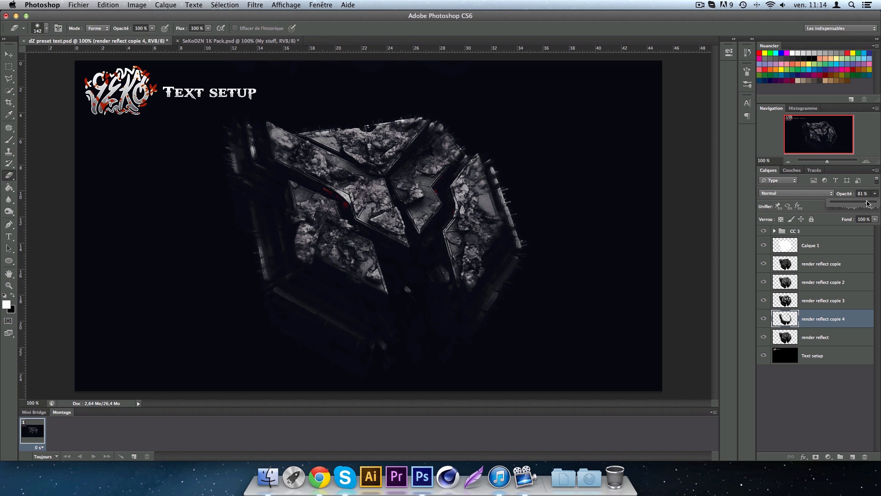
pyautogui.click(9, 54)
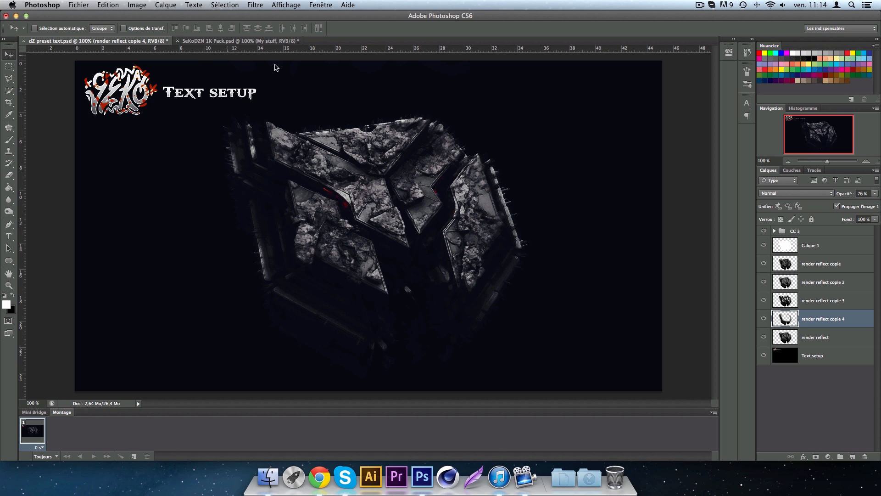
# Duplicate the render reflect layer again and apply a Flou directionnel at angle 0° to the copy.
pyautogui.click(816, 337)
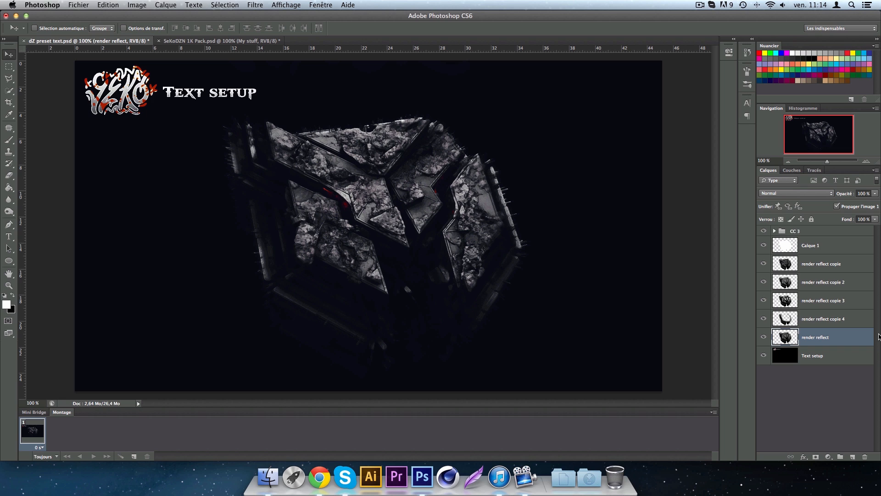
pyautogui.press('super+j')
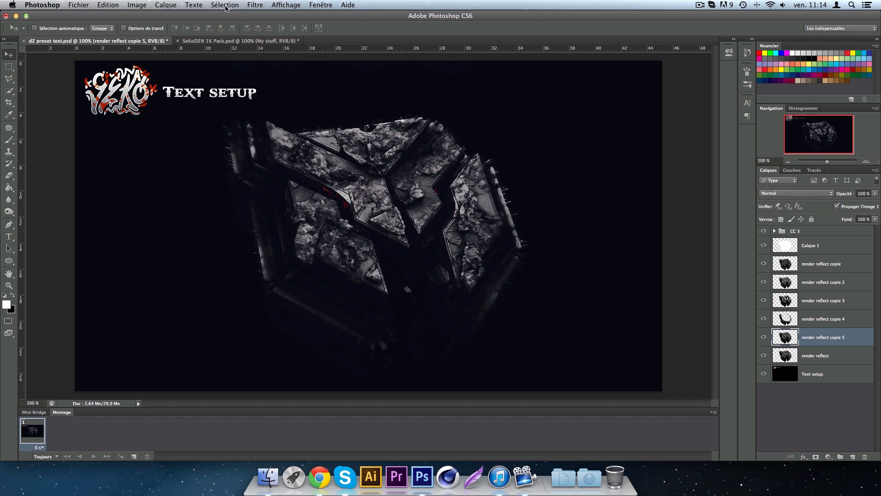
pyautogui.click(253, 5)
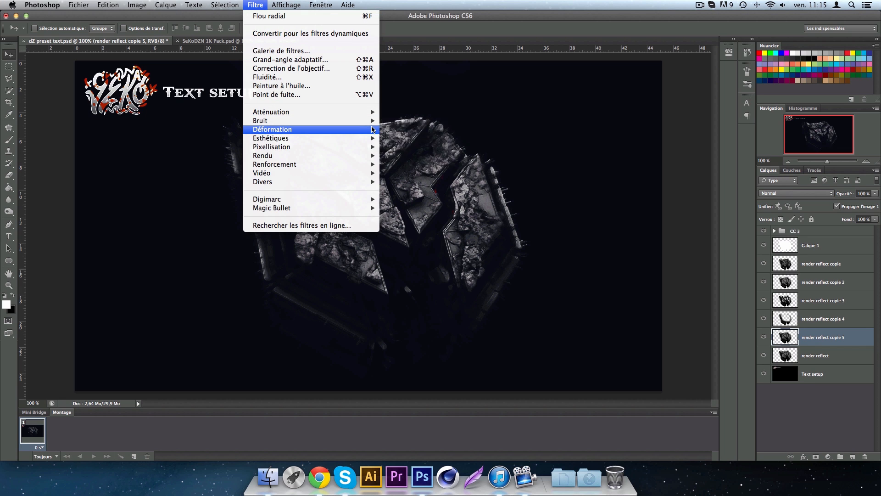
pyautogui.moveTo(370, 129)
pyautogui.moveTo(297, 113)
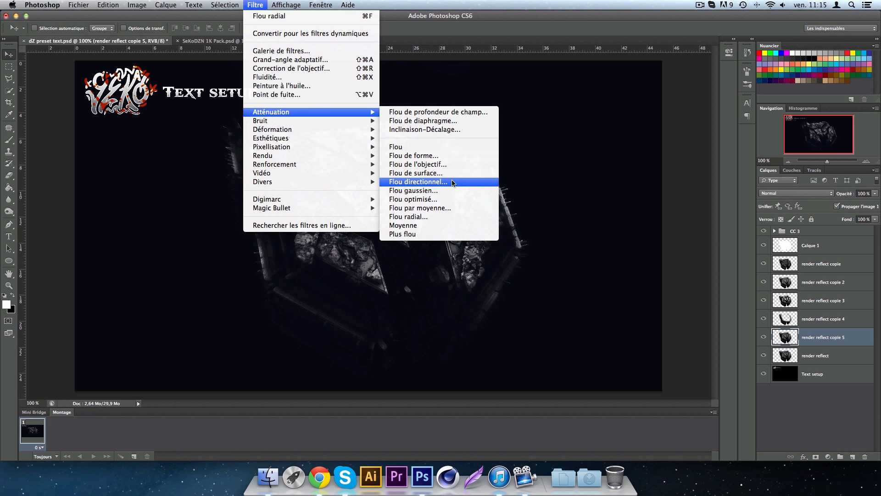
pyautogui.click(418, 181)
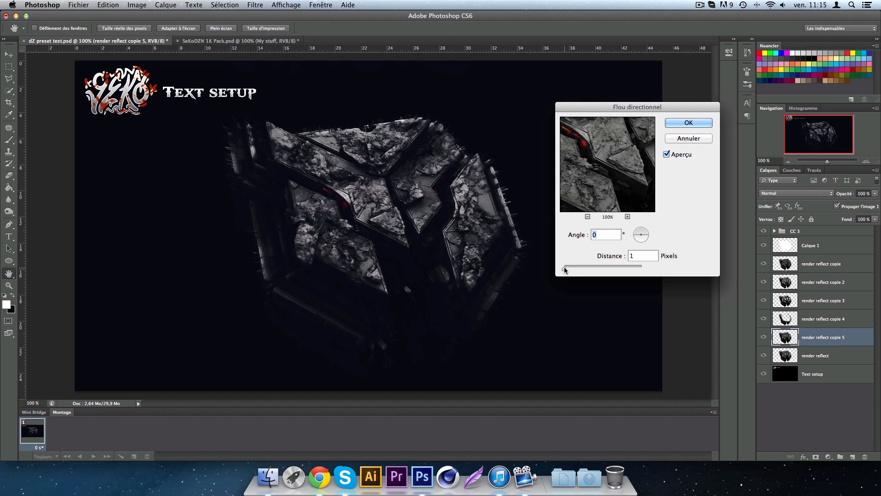
pyautogui.moveTo(565, 268); pyautogui.dragTo(563, 268)
pyautogui.click(679, 123)
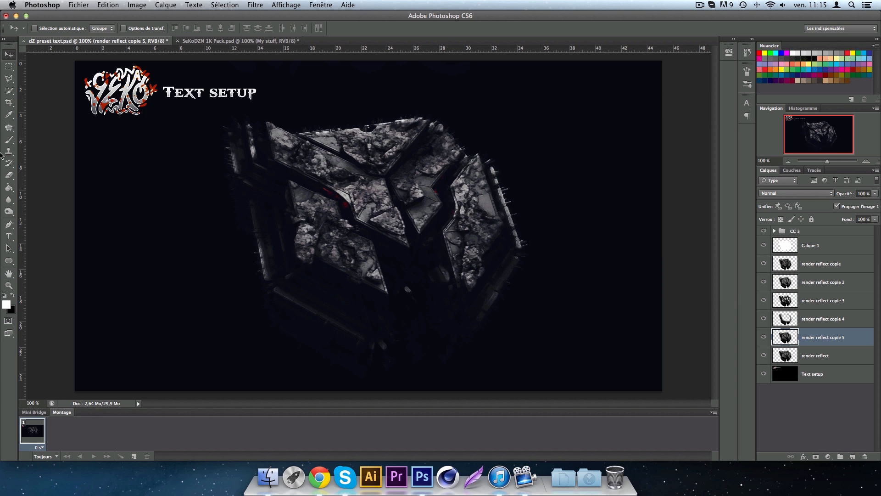
# Erase the central stone area of the render reflect copie 5 layer with the soft 142 px eraser.
pyautogui.click(8, 175)
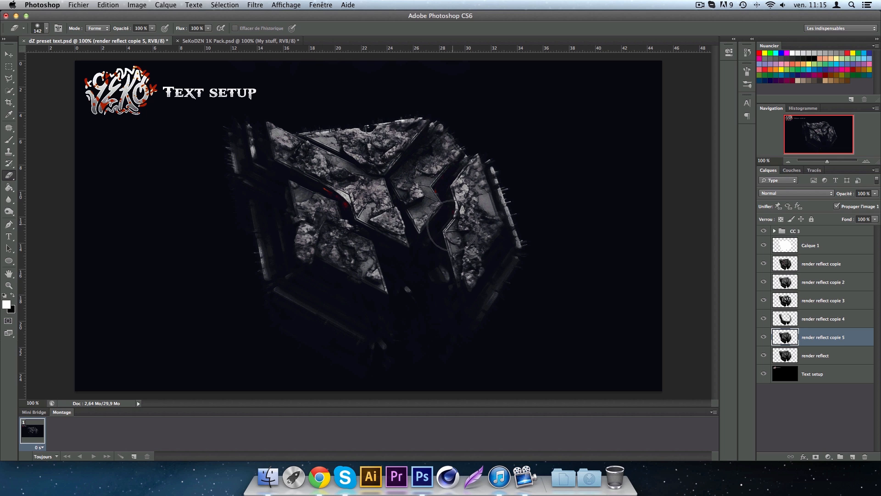
pyautogui.press('super+z')
pyautogui.click(10, 55)
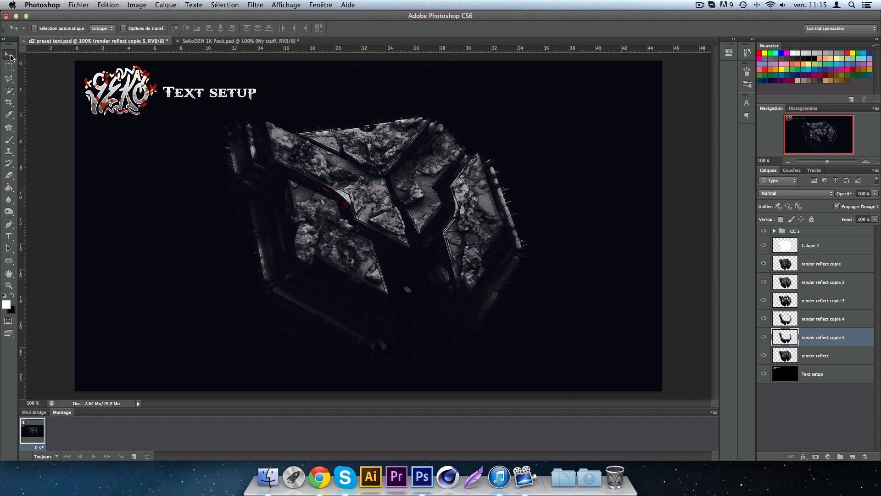
# Duplicate the render reflect layer once more and apply a Flou gaussien with a 2.5 pixel radius to the copy.
pyautogui.click(838, 358)
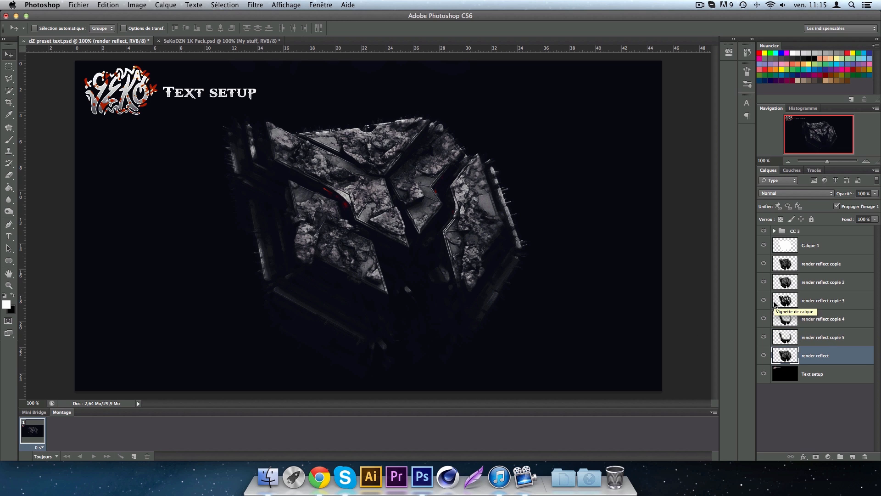
pyautogui.press('super+j')
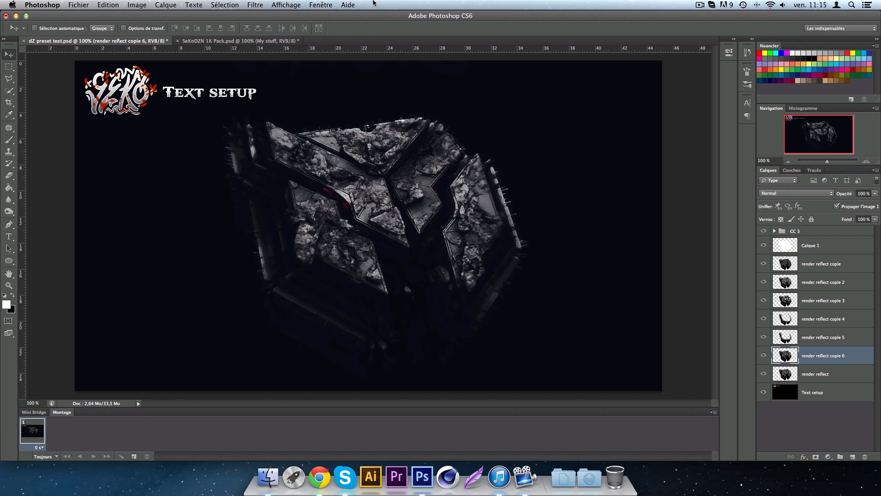
pyautogui.click(257, 5)
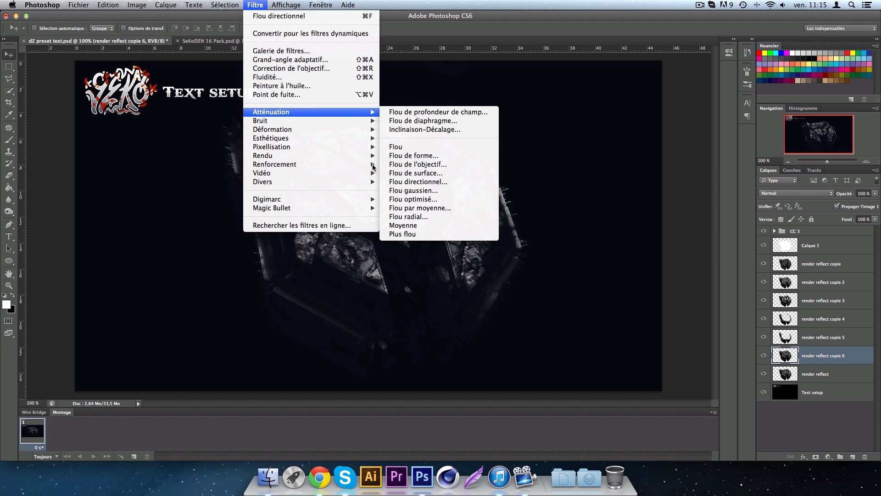
pyautogui.click(429, 192)
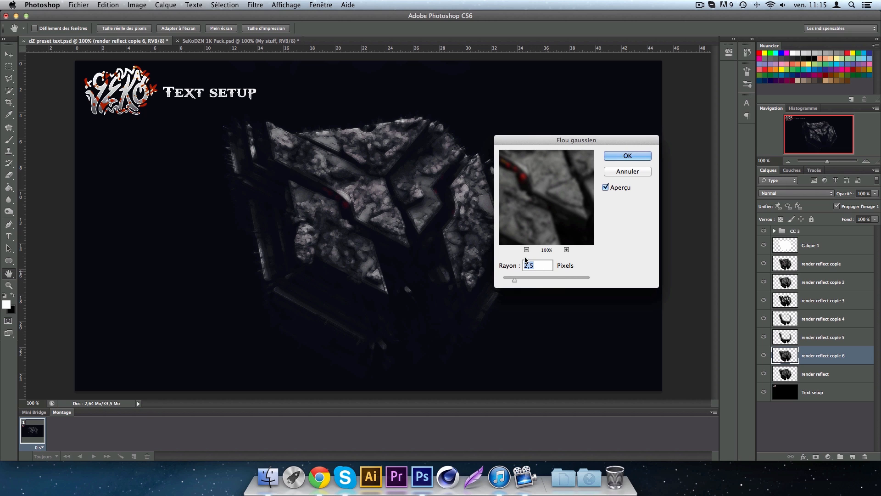
pyautogui.click(616, 154)
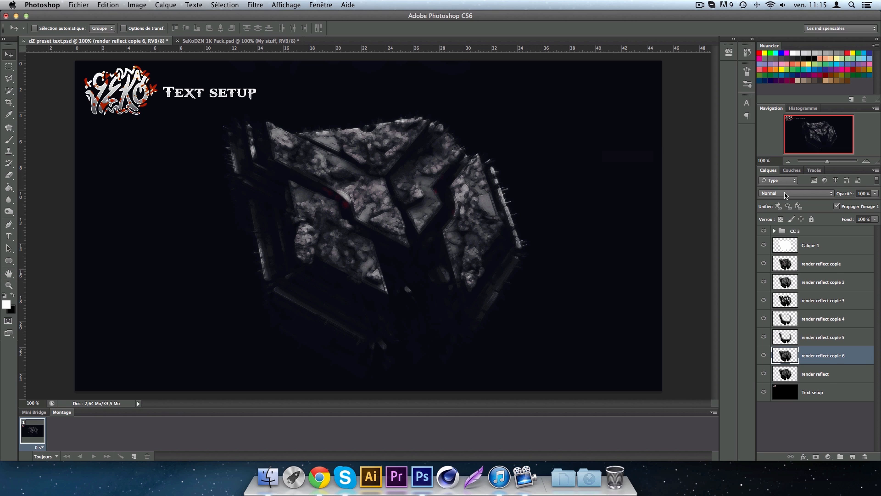
# Set the Gaussian-blurred copy's blend mode to Eclaircir and its opacity to 90%.
pyautogui.click(785, 195)
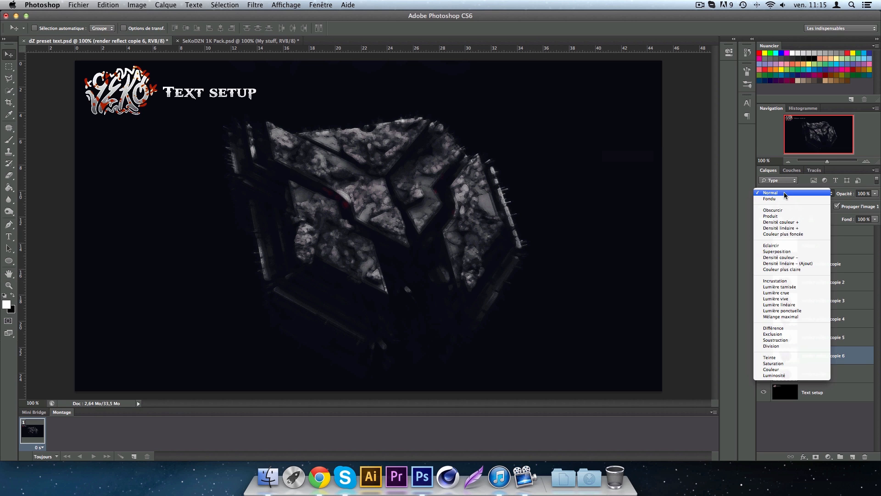
pyautogui.click(777, 245)
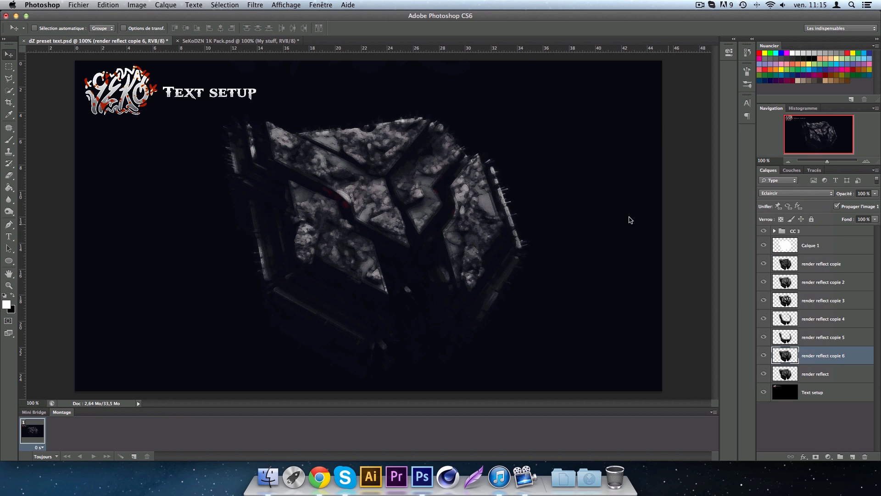
pyautogui.click(874, 194)
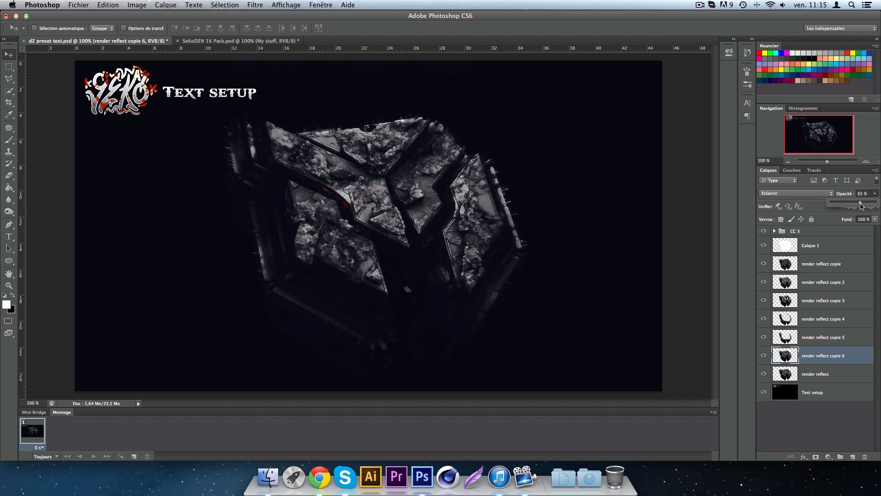
pyautogui.moveTo(860, 205); pyautogui.dragTo(866, 207)
pyautogui.click(811, 211)
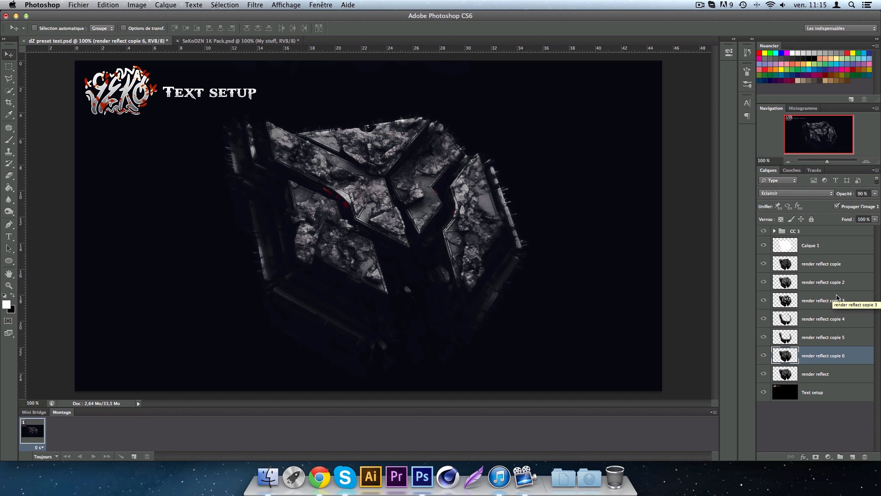
# Copy the SeKoDZN – Texture 16 layer from SeKoDZN 1K Pack.psd into dZ preset text.psd, directly above Calque 1.
pyautogui.click(823, 251)
pyautogui.click(235, 40)
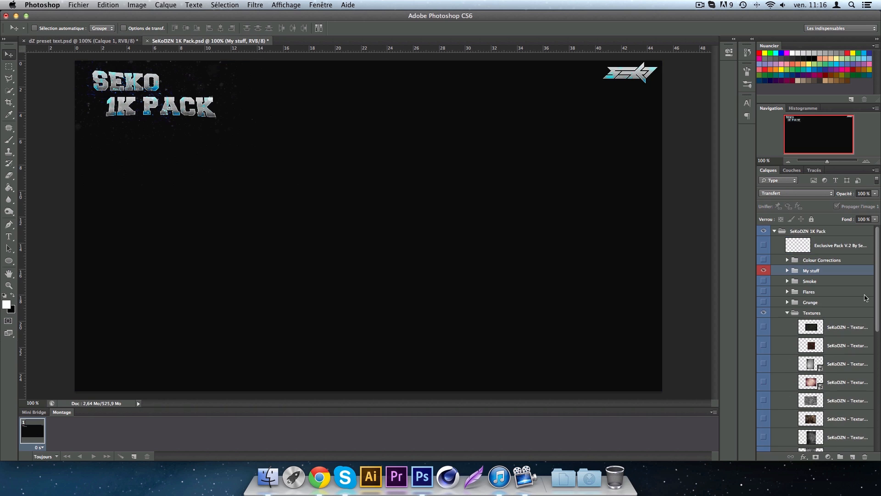
pyautogui.scroll(-5, 790, 291)
pyautogui.scroll(-5, 771, 340)
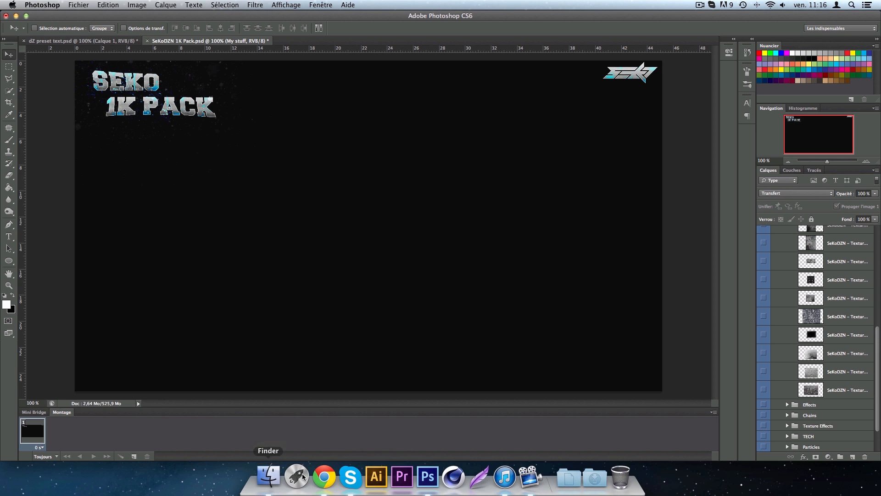
pyautogui.click(764, 390)
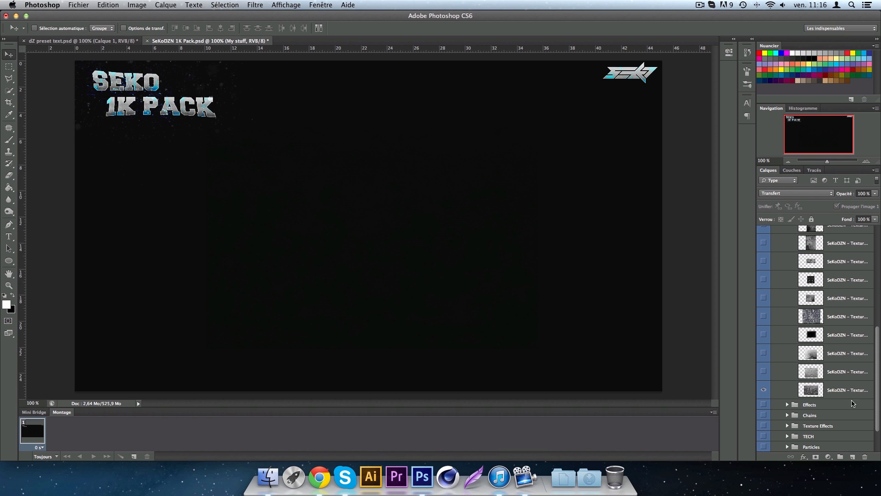
pyautogui.click(845, 391)
pyautogui.moveTo(131, 57); pyautogui.dragTo(450, 152)
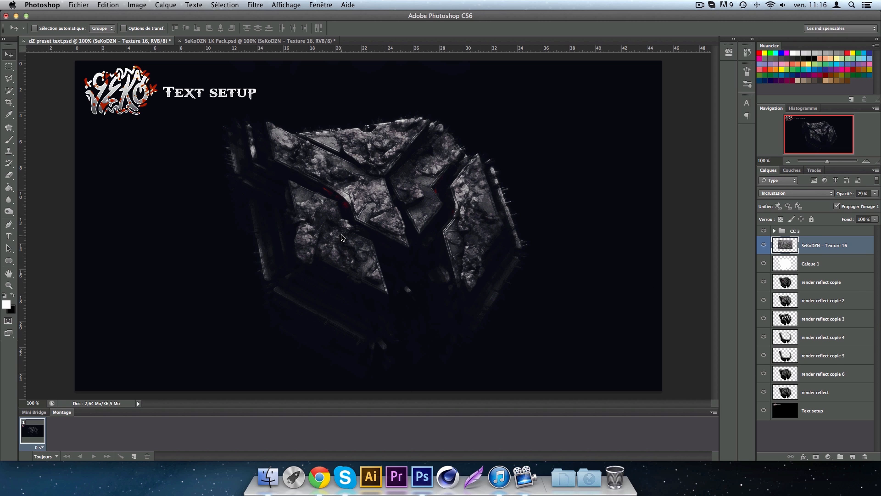
# Reposition the Texture 16 layer so that it covers the upper part of the render.
pyautogui.hotkey('ctrl', 't')
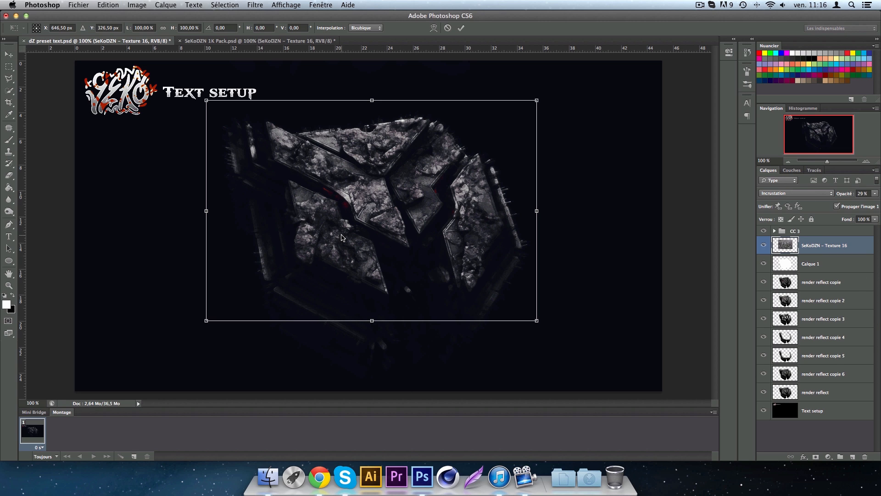
pyautogui.moveTo(372, 194); pyautogui.dragTo(393, 135)
pyautogui.press('Return')
# Duplicate the Texture 16 layer onto the render's lower half and soften the copy with the 142 px eraser.
pyautogui.hotkey('ctrl', 'j')
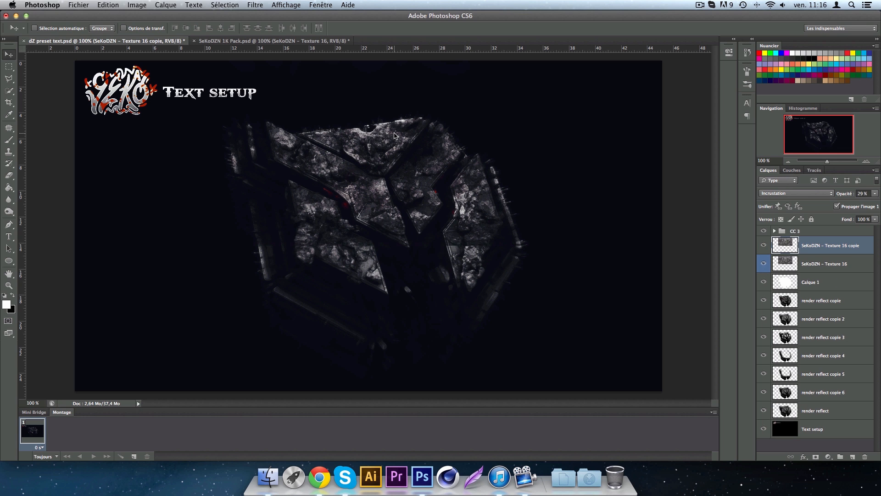
pyautogui.moveTo(473, 125); pyautogui.dragTo(475, 338)
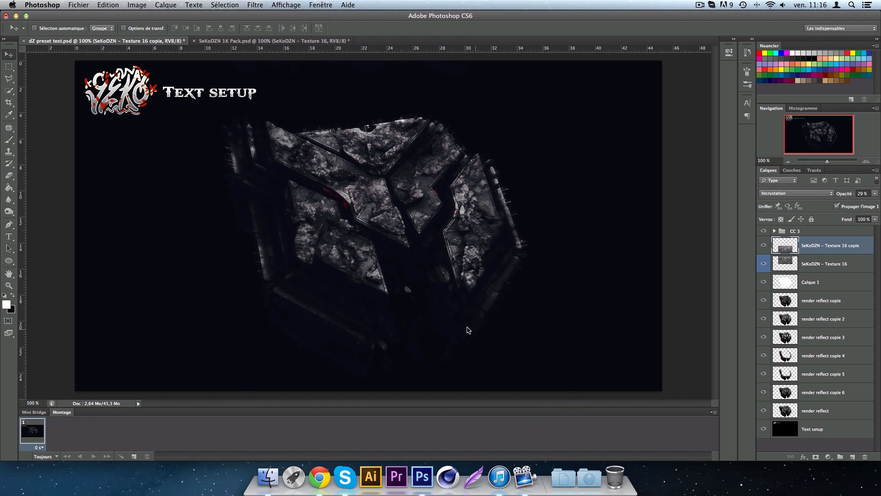
pyautogui.click(9, 175)
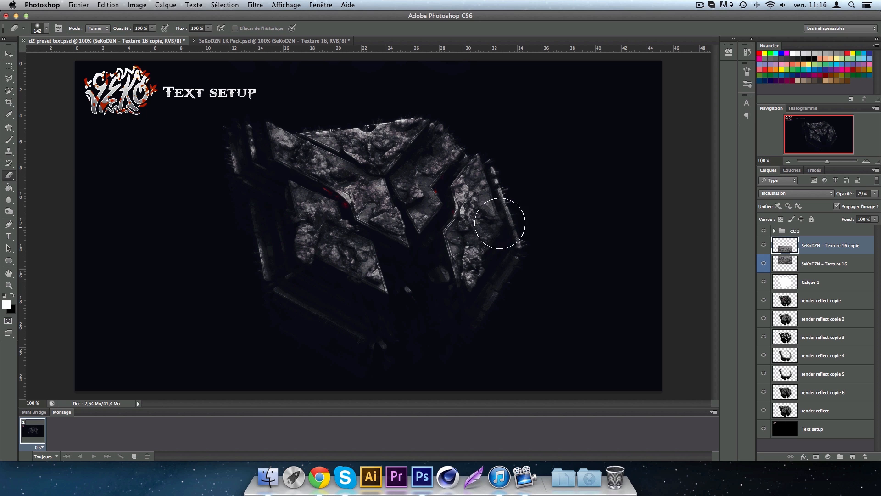
pyautogui.click(9, 54)
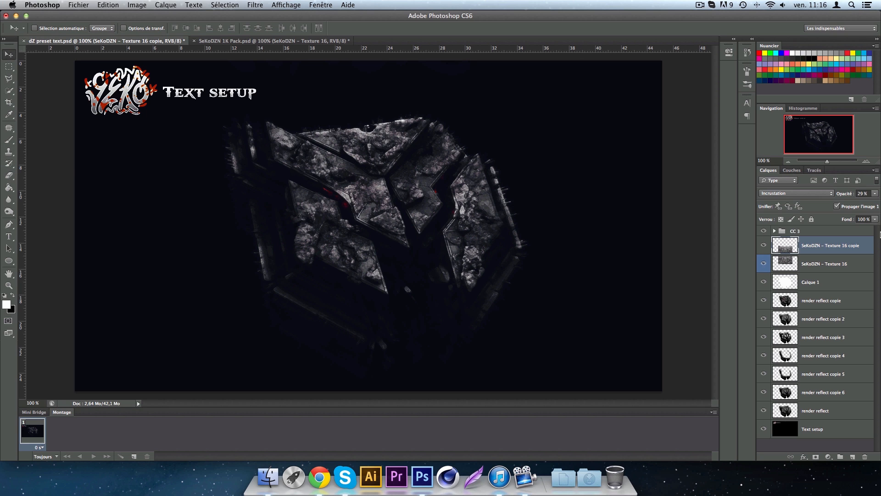
# Merge the two SeKoDZN – Texture 16 layers and set the merged layer's blend mode to Superposition.
pyautogui.keyDown('shift'); pyautogui.click(859, 266); pyautogui.keyUp('shift')
pyautogui.rightClick(859, 266)
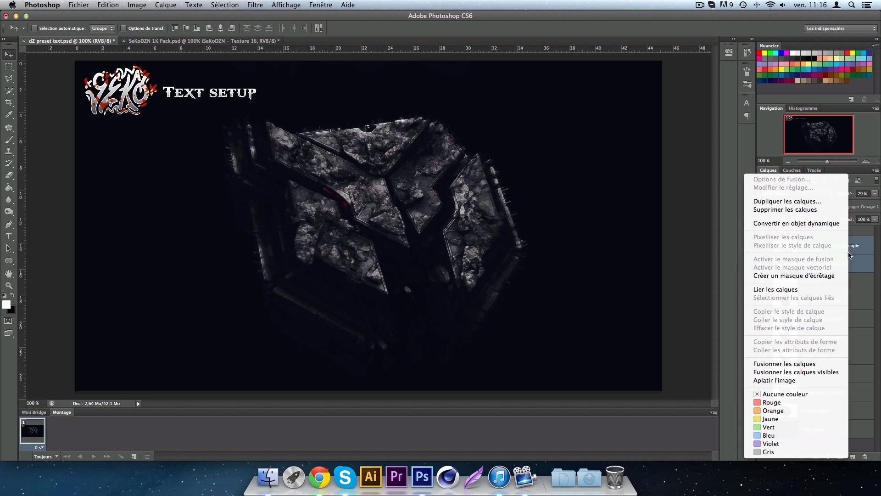
pyautogui.click(800, 364)
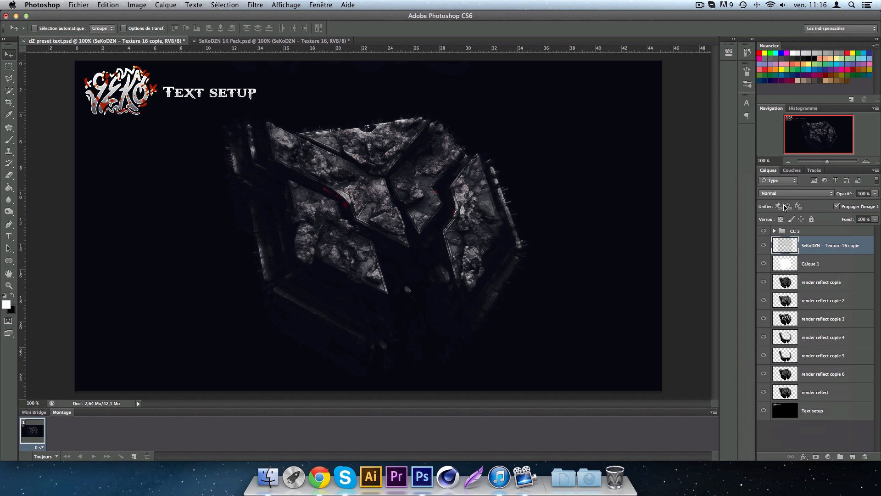
pyautogui.click(782, 192)
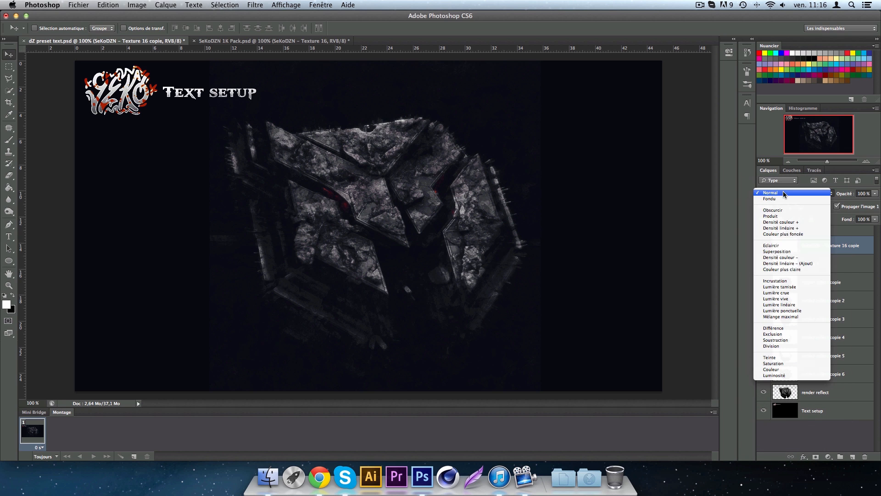
pyautogui.click(794, 254)
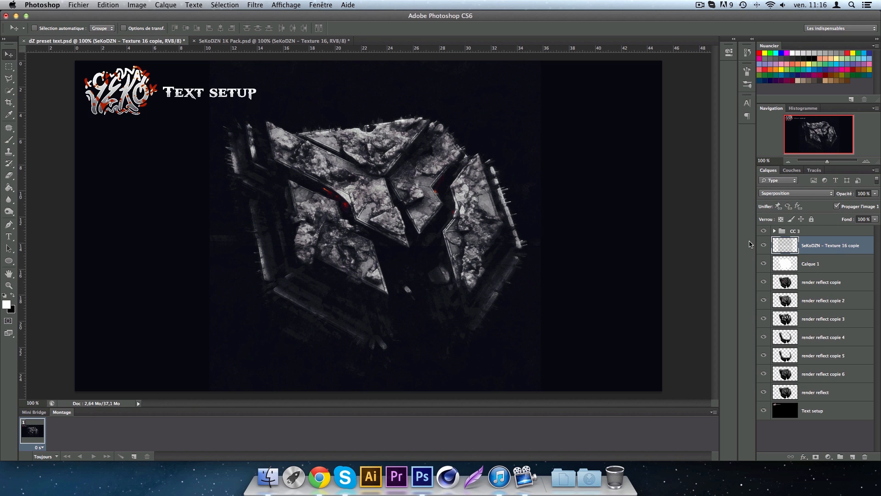
# Clear the merged Texture 16 layer outside the render reflect outline and set its opacity to 55%.
pyautogui.click(814, 392)
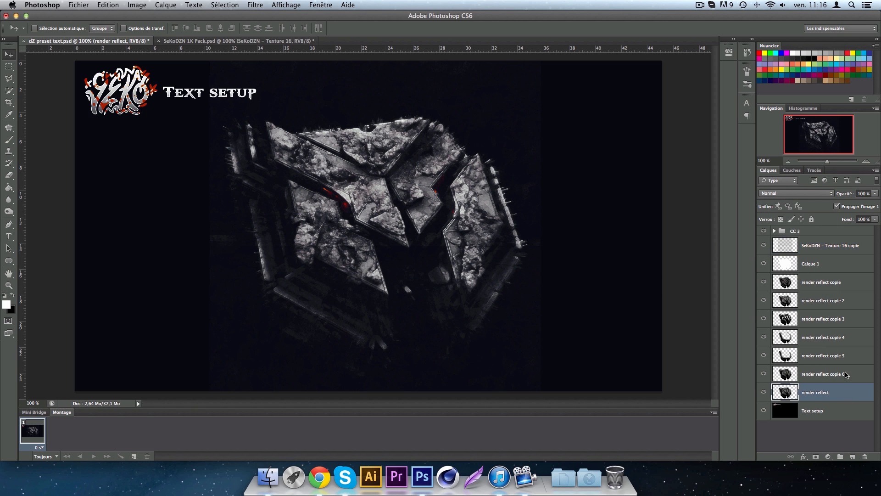
pyautogui.click(812, 264)
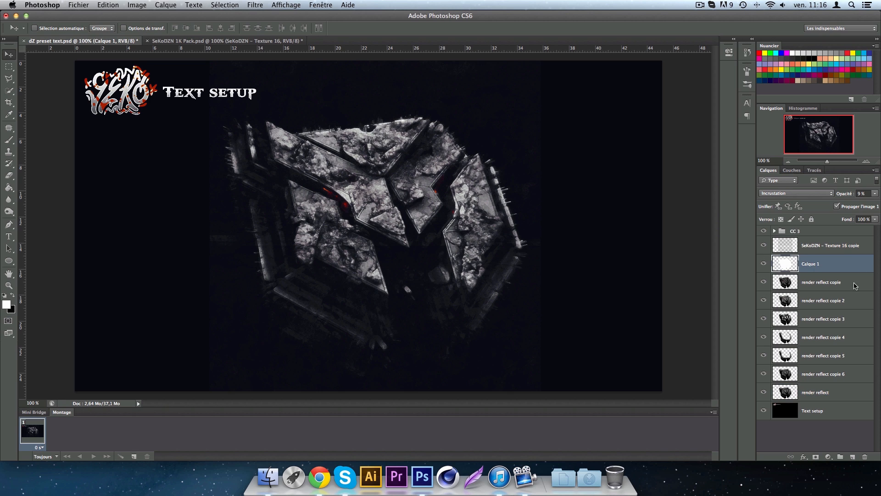
pyautogui.click(845, 391)
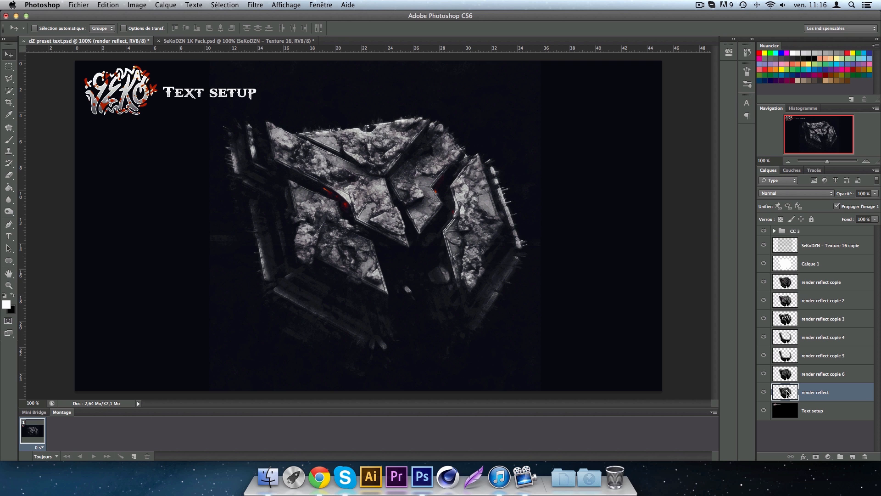
pyautogui.keyDown('super'); pyautogui.click(787, 393); pyautogui.keyUp('super')
pyautogui.click(224, 5)
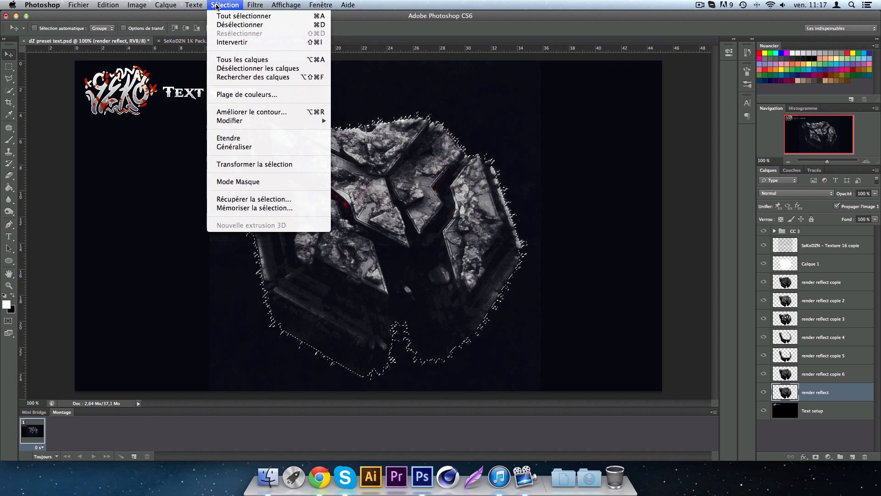
pyautogui.click(232, 42)
pyautogui.click(826, 246)
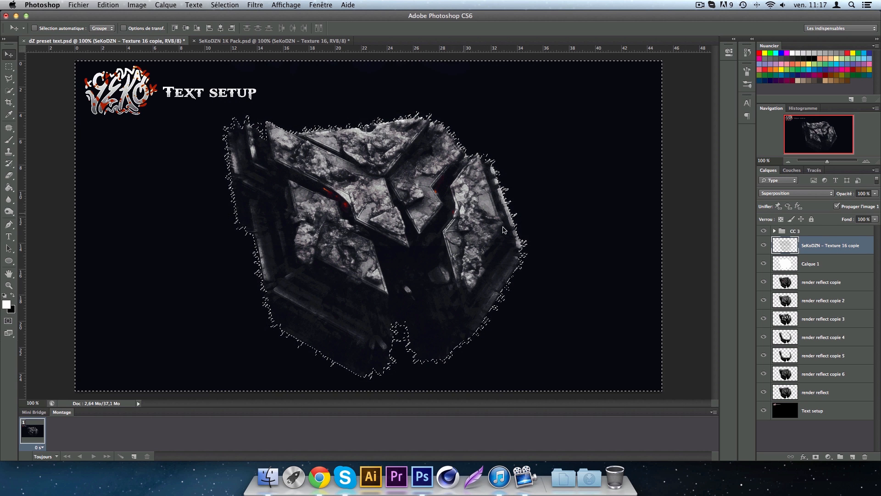
pyautogui.click(874, 195)
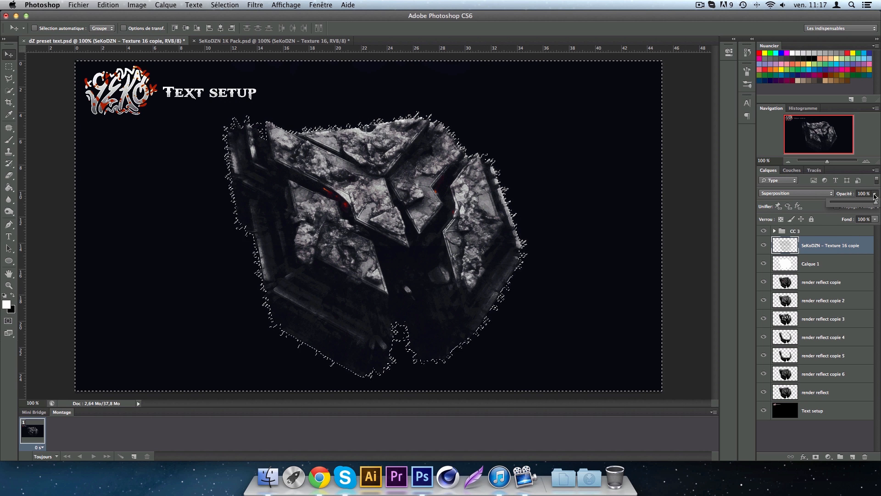
pyautogui.moveTo(874, 197); pyautogui.dragTo(857, 202)
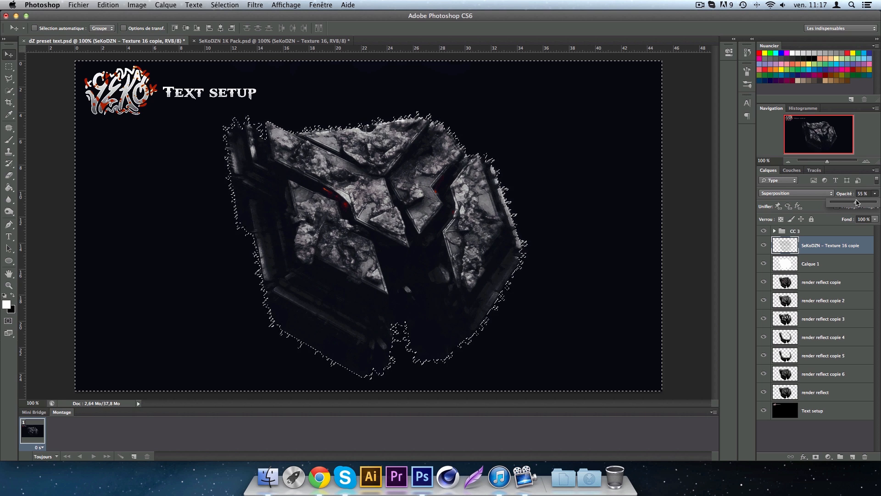
# Copy the SeKoDZN – Texture 15 layer from SeKoDZN 1K Pack.psd into dZ preset text.psd, above the Texture 16 layer.
pyautogui.click(274, 41)
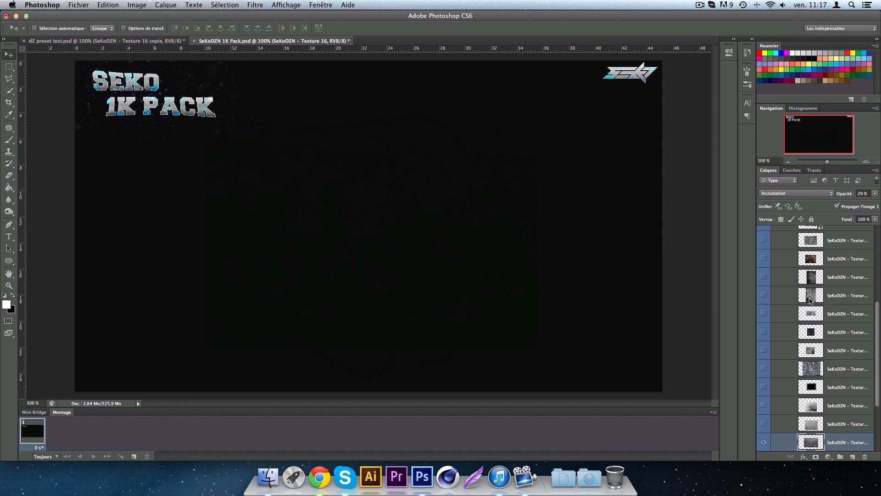
pyautogui.click(762, 441)
pyautogui.click(764, 423)
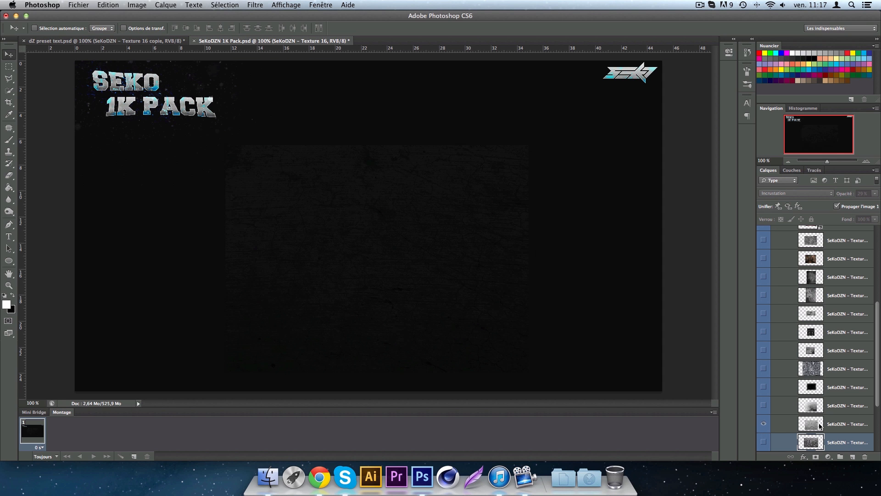
pyautogui.click(763, 423)
pyautogui.click(763, 405)
pyautogui.click(763, 405)
pyautogui.click(764, 423)
pyautogui.click(841, 423)
pyautogui.moveTo(290, 164); pyautogui.dragTo(261, 140)
# Drop the selection, reposition the Texture 15 layer so that it covers the render, and set its opacity to 9%.
pyautogui.moveTo(382, 202); pyautogui.dragTo(412, 197)
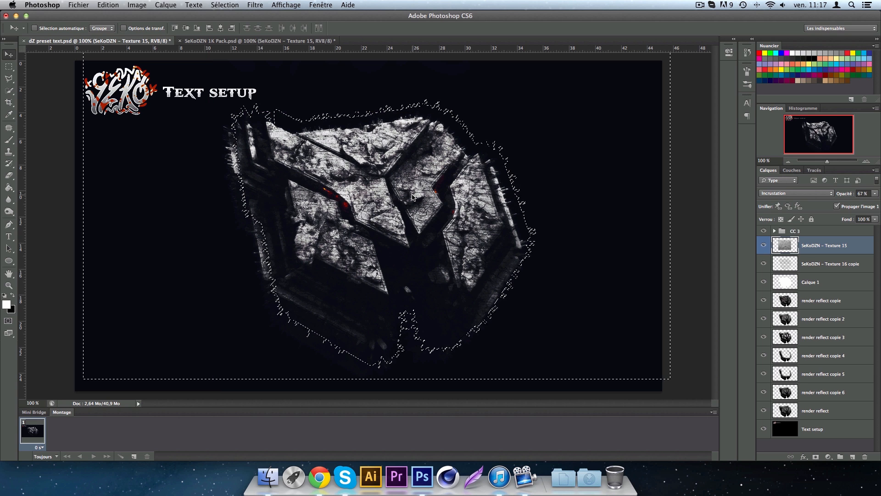
pyautogui.press('super+d')
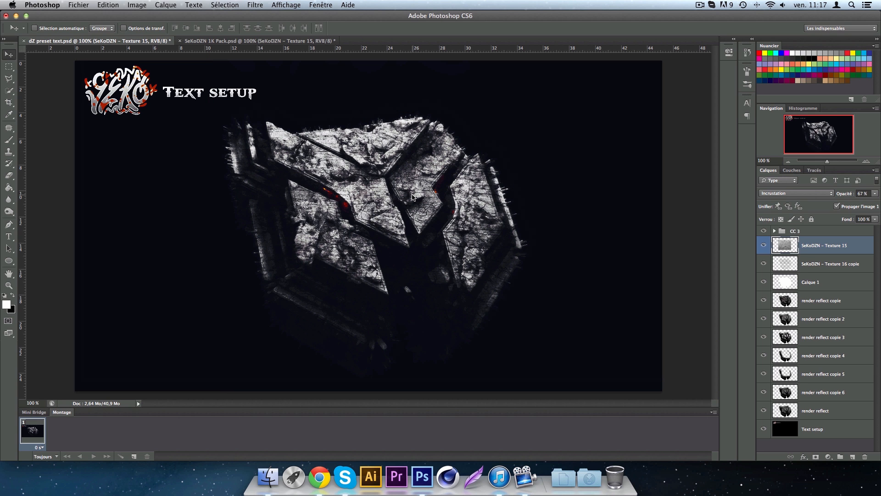
pyautogui.moveTo(408, 166); pyautogui.dragTo(417, 139)
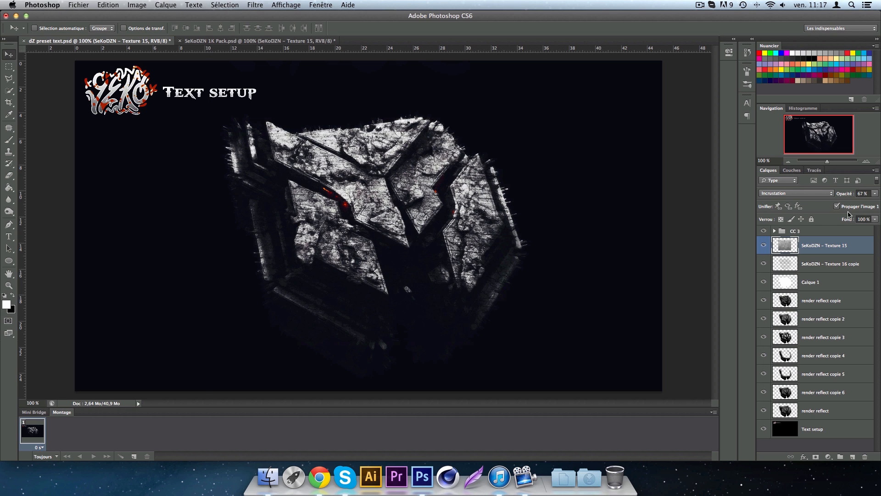
pyautogui.click(876, 193)
pyautogui.click(842, 203)
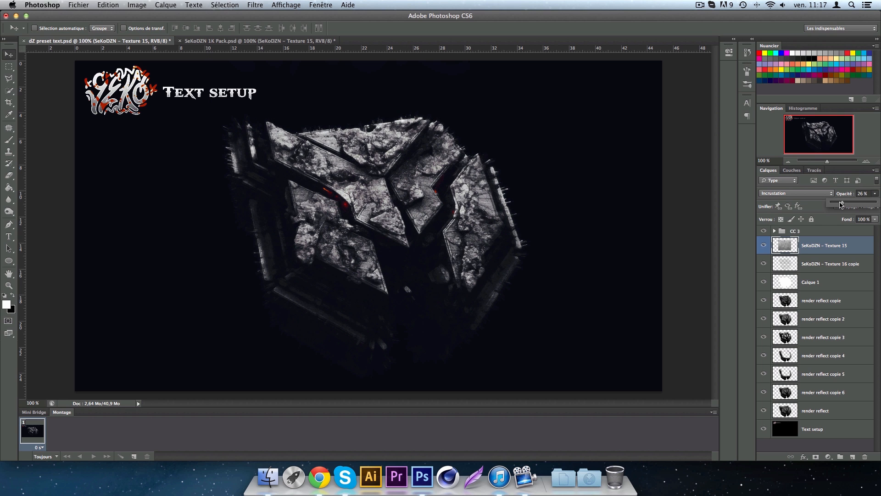
pyautogui.moveTo(840, 204); pyautogui.dragTo(836, 205)
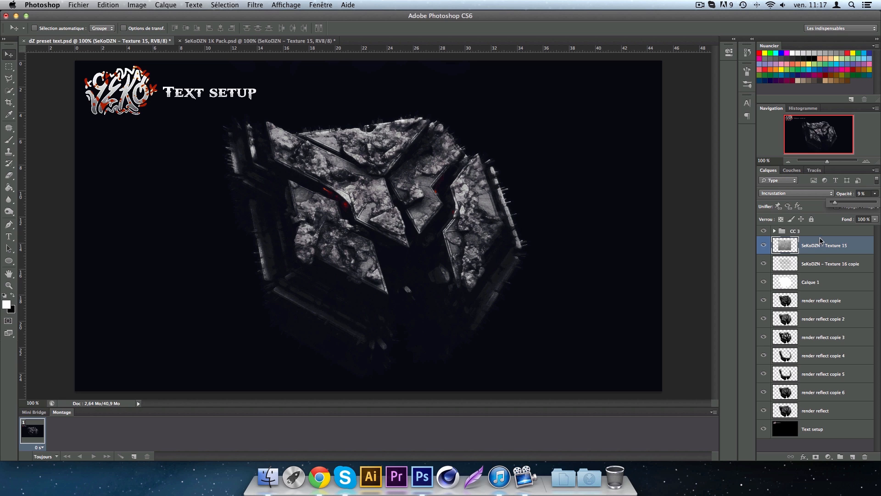
# Move the Texture 15 layer in the stack to between Calque 1 and render reflect copie.
pyautogui.moveTo(808, 241); pyautogui.dragTo(825, 400)
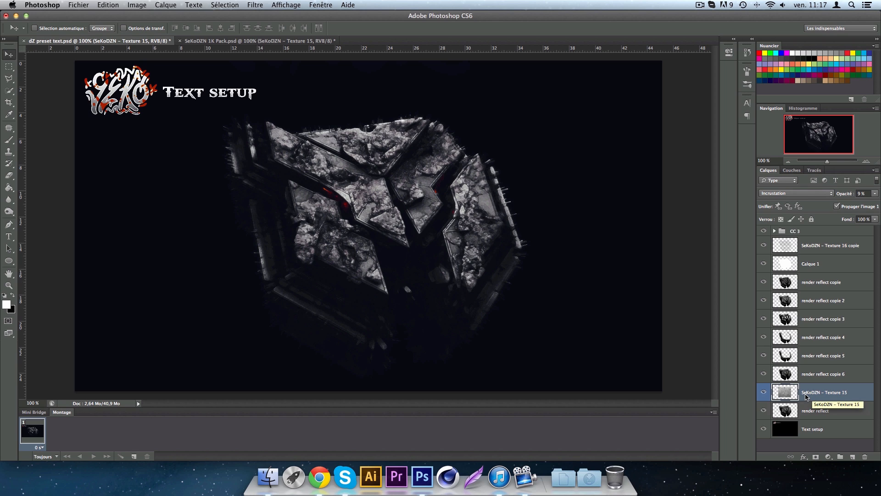
pyautogui.click(832, 412)
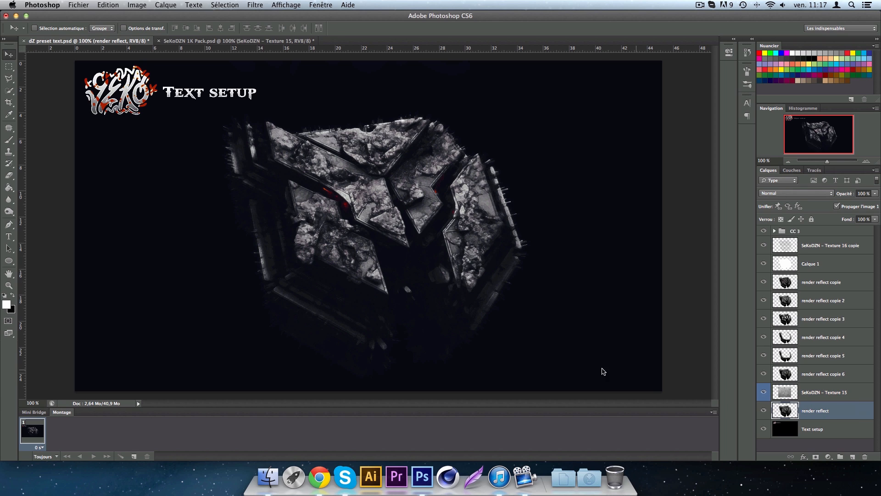
pyautogui.click(813, 394)
pyautogui.moveTo(818, 391); pyautogui.dragTo(814, 282)
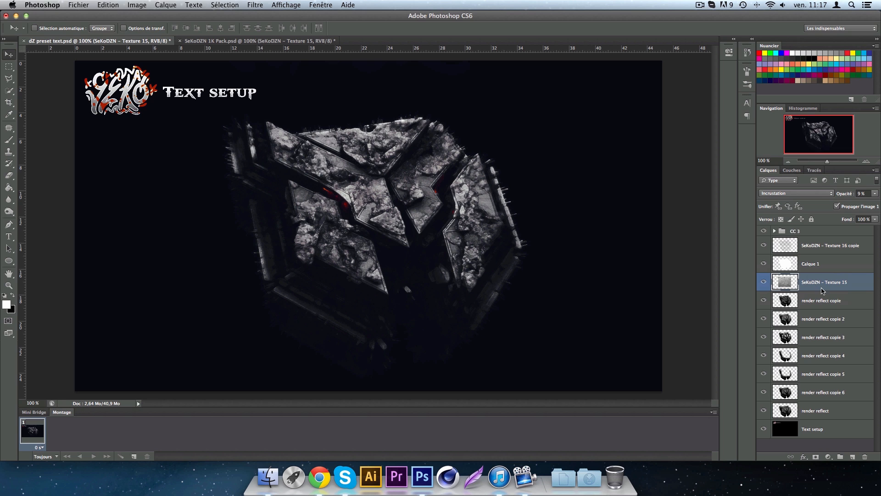
# Clear the Texture 15 layer outside the render reflect outline and drop the selection.
pyautogui.keyDown('super'); pyautogui.click(783, 412); pyautogui.keyUp('super')
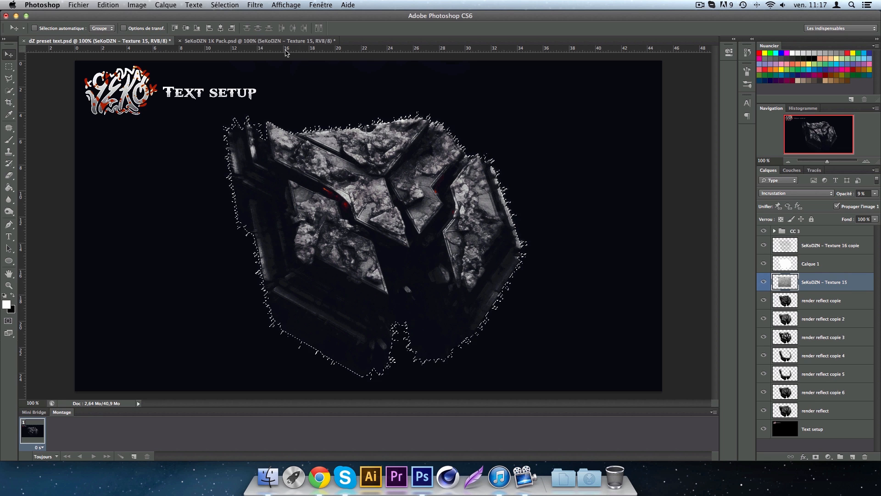
pyautogui.click(221, 5)
pyautogui.click(244, 41)
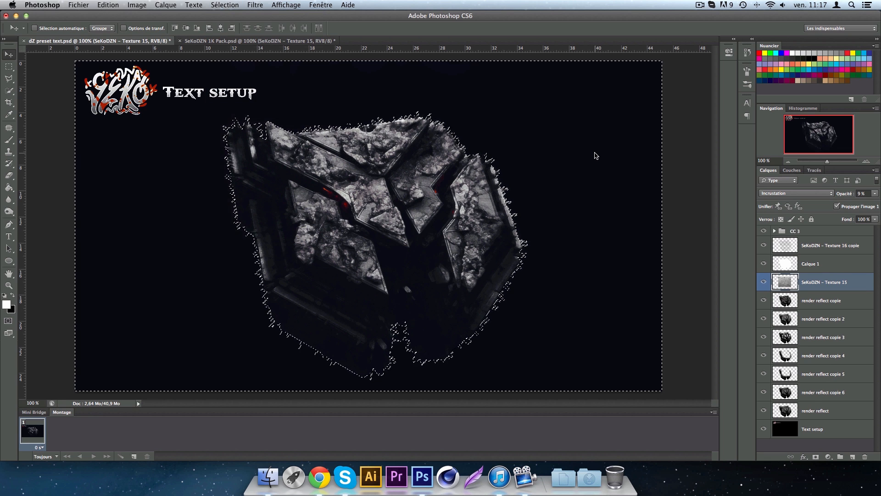
pyautogui.press('Delete')
pyautogui.press('super+d')
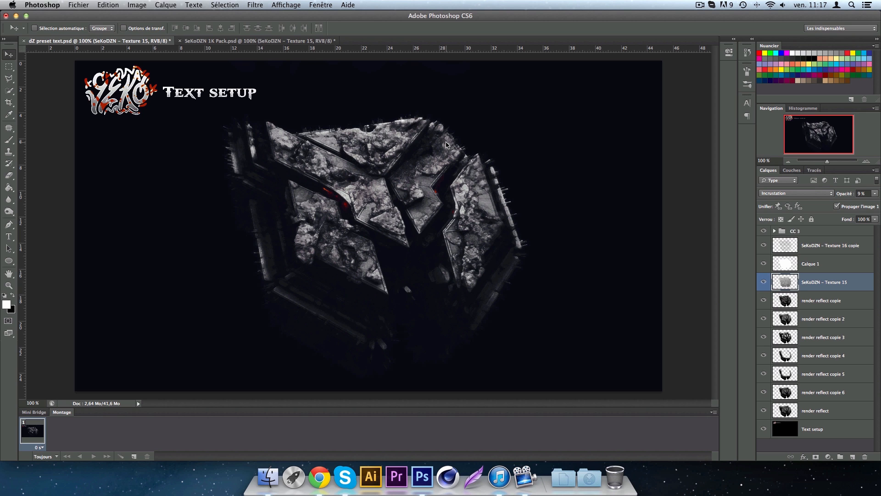
# Copy the SeKoDZN – Flare 2 layer from the Flares group of SeKoDZN 1K Pack.psd into dZ preset text.psd, directly below the CC 3 group.
pyautogui.click(241, 41)
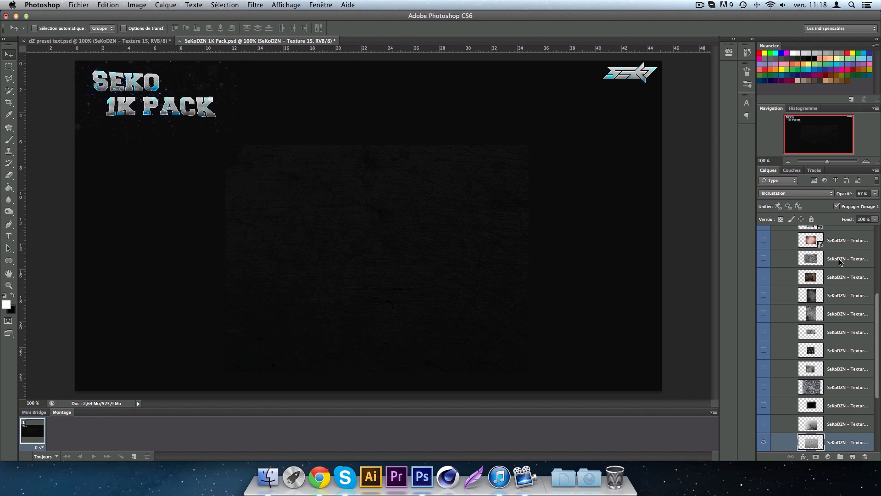
pyautogui.scroll(3, 839, 261)
pyautogui.click(786, 243)
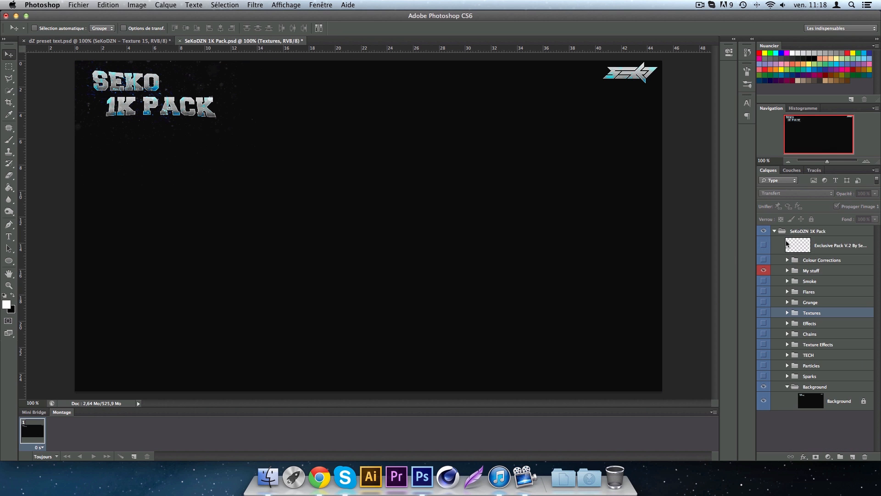
pyautogui.click(118, 41)
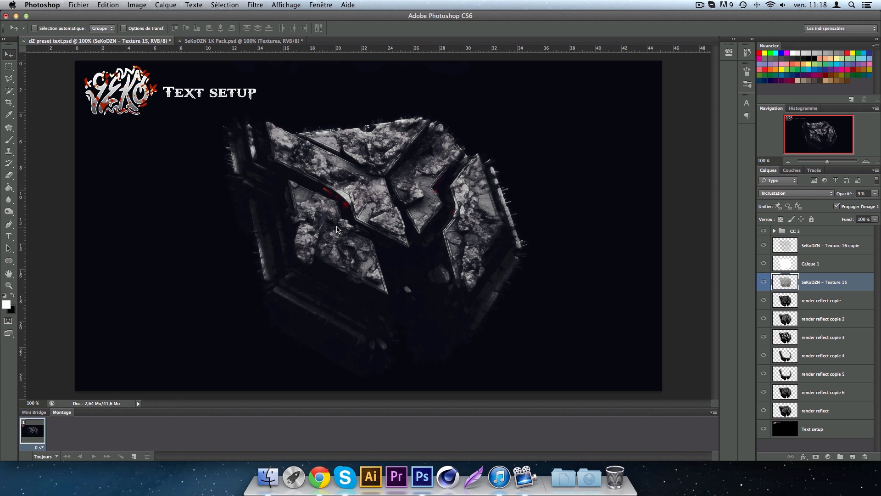
pyautogui.click(230, 41)
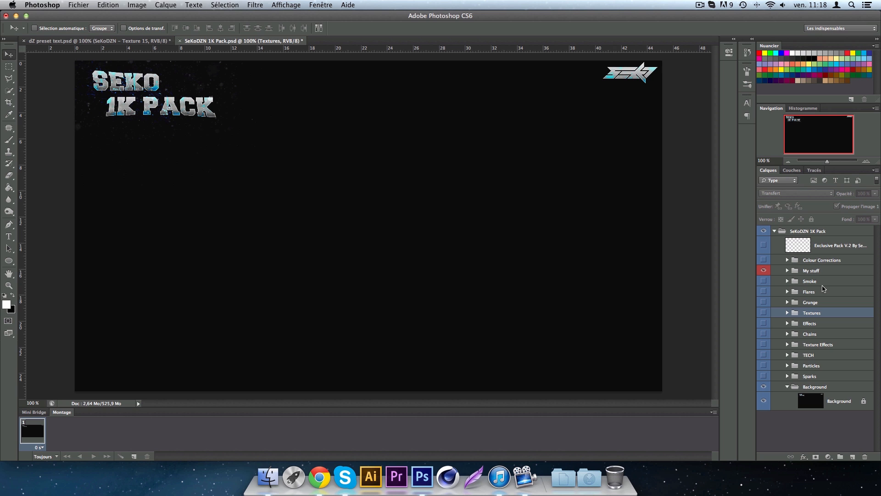
pyautogui.click(787, 292)
pyautogui.click(763, 306)
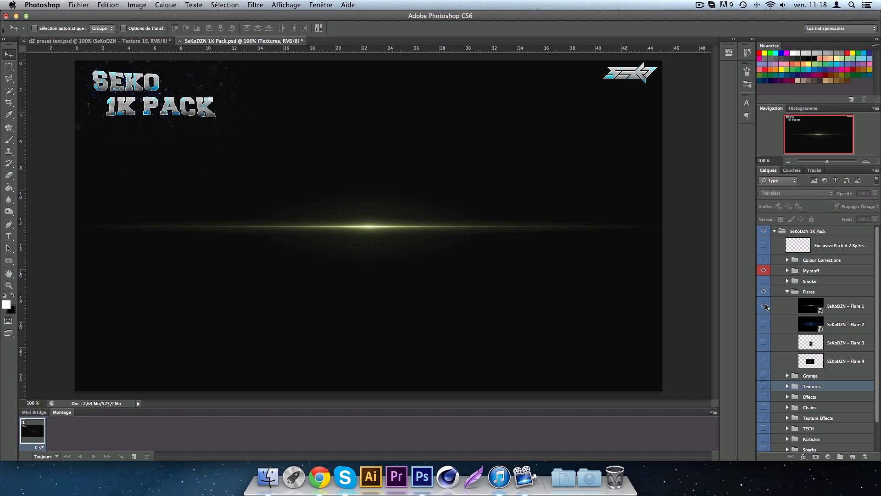
pyautogui.click(763, 305)
pyautogui.click(763, 324)
pyautogui.click(867, 326)
pyautogui.moveTo(470, 170); pyautogui.dragTo(418, 266)
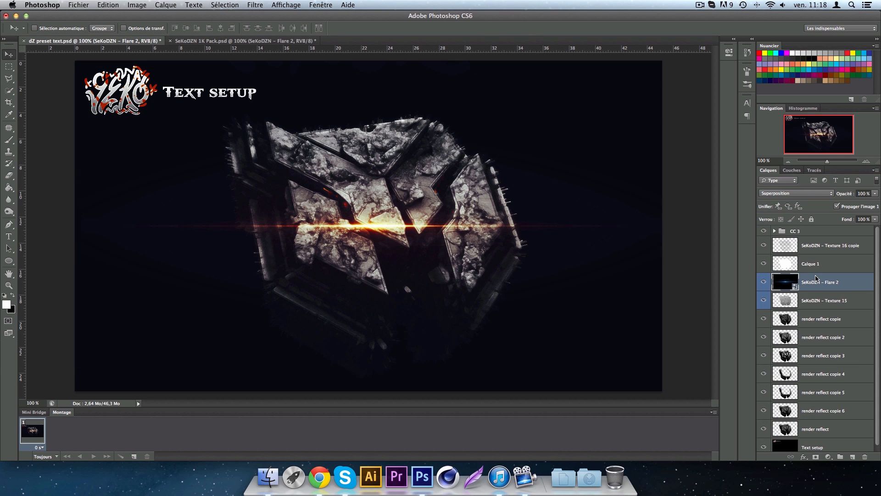
pyautogui.moveTo(825, 288); pyautogui.dragTo(822, 237)
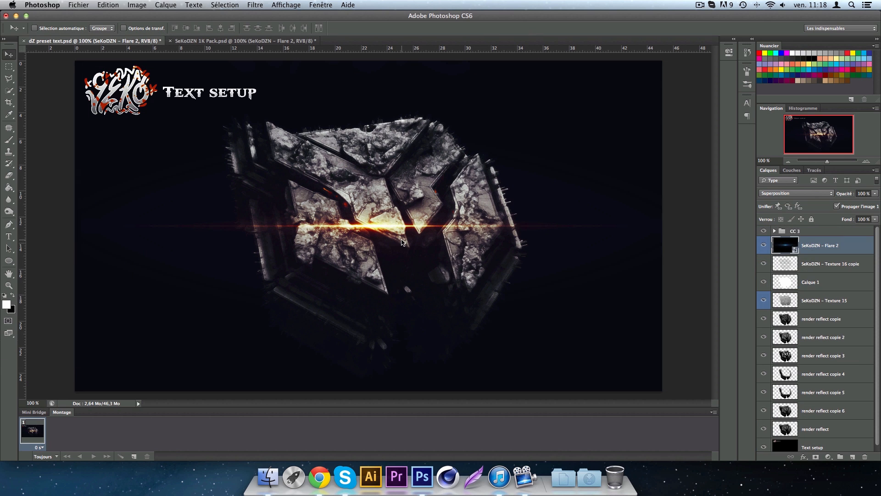
# Scale the Flare 2 layer to about 27%, rotate it about 28° and place it along the lower edge of the render's lower-left stone plate.
pyautogui.moveTo(400, 261); pyautogui.dragTo(400, 261)
pyautogui.press('super+t')
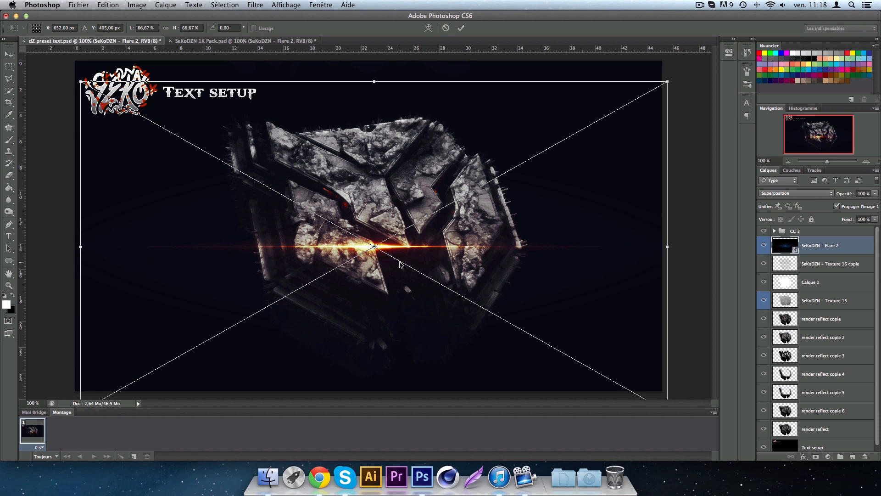
pyautogui.moveTo(670, 81); pyautogui.dragTo(586, 291)
pyautogui.moveTo(446, 289); pyautogui.dragTo(418, 311)
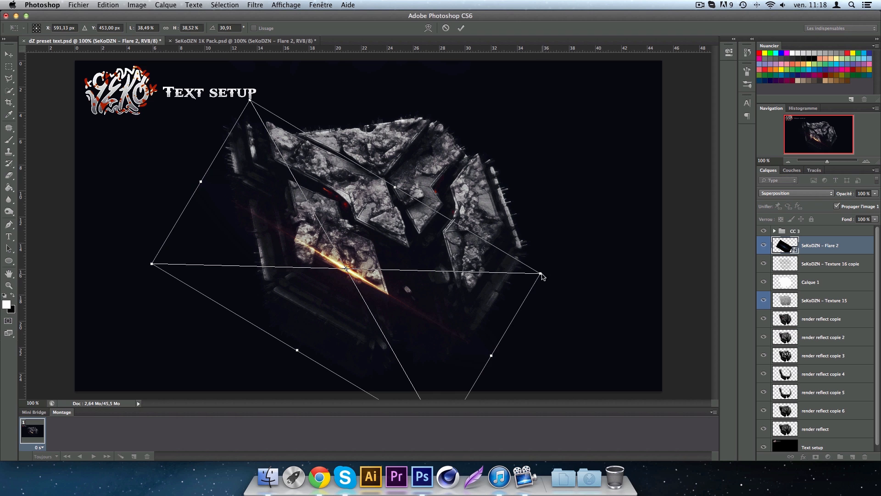
pyautogui.moveTo(539, 273); pyautogui.dragTo(540, 321)
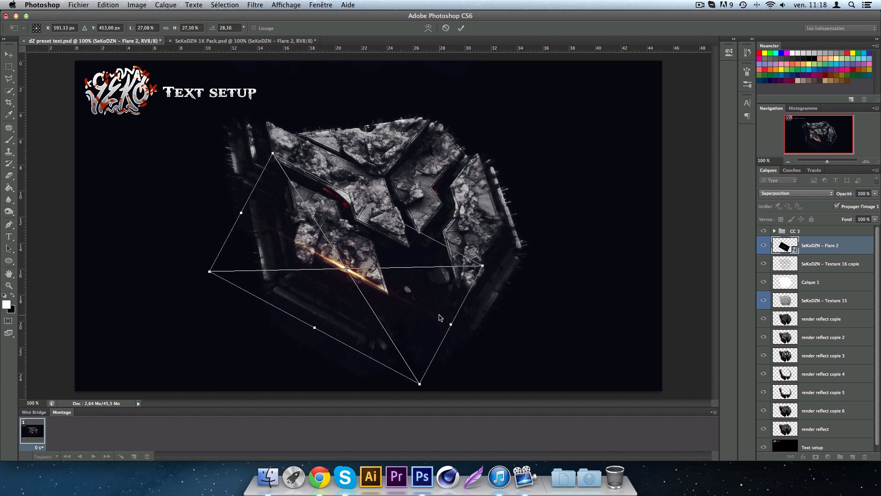
pyautogui.press('Return')
pyautogui.moveTo(433, 303); pyautogui.dragTo(432, 285)
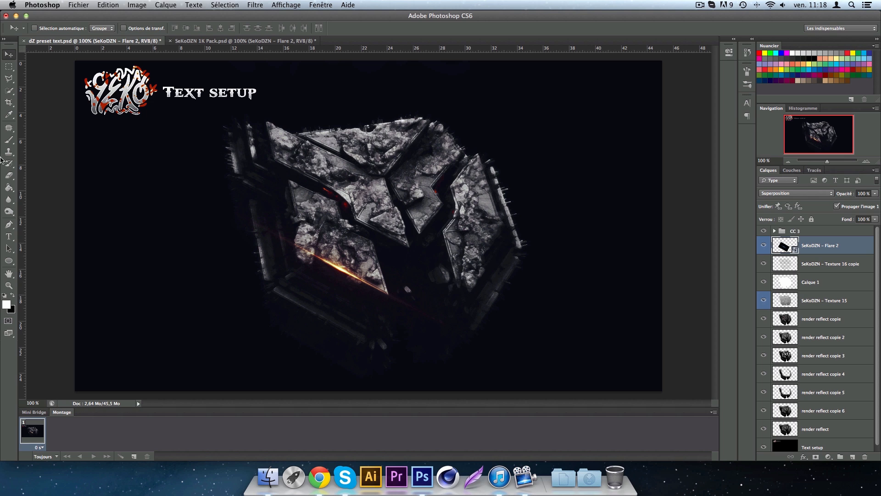
# Rasterize the Flare 2 layer and erase its ends with a soft 142 px eraser so they fade into the stone plate.
pyautogui.click(9, 174)
pyautogui.rightClick(261, 231)
pyautogui.click(308, 191)
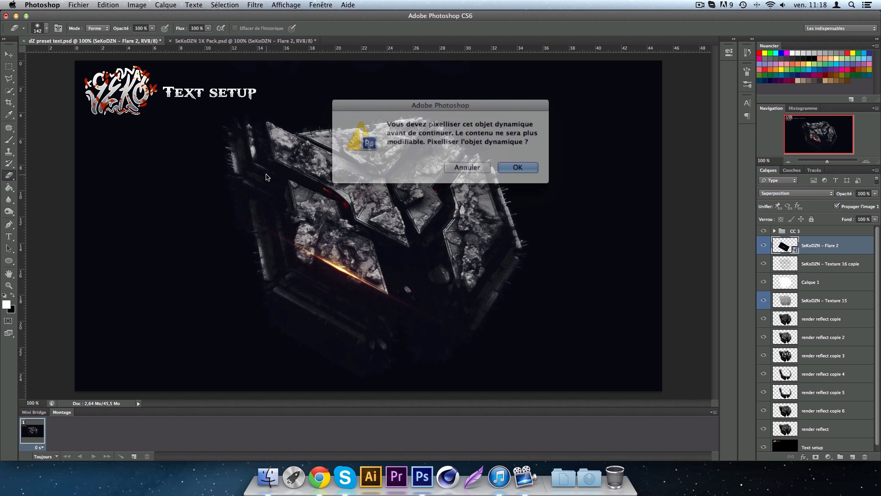
pyautogui.click(504, 167)
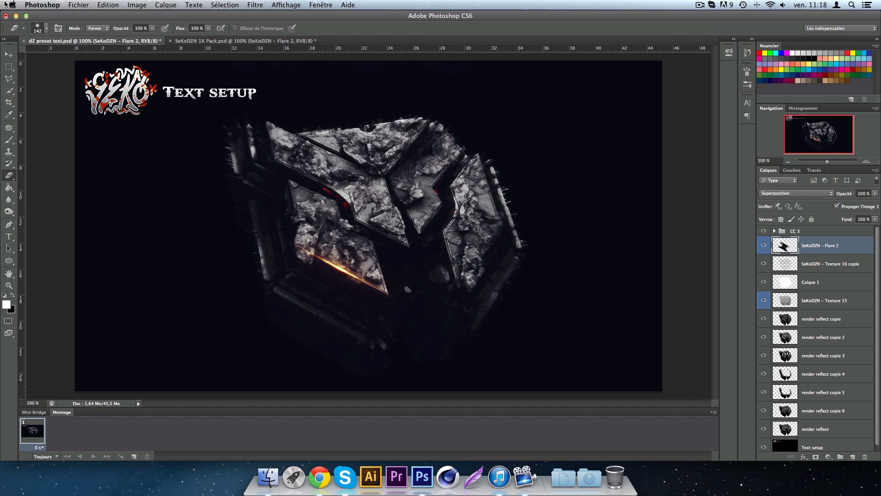
# Duplicate the Flare 2 layer, flip the copy horizontally and move it onto the lower part of the render's right stone plate.
pyautogui.press('v')
pyautogui.press('super+j')
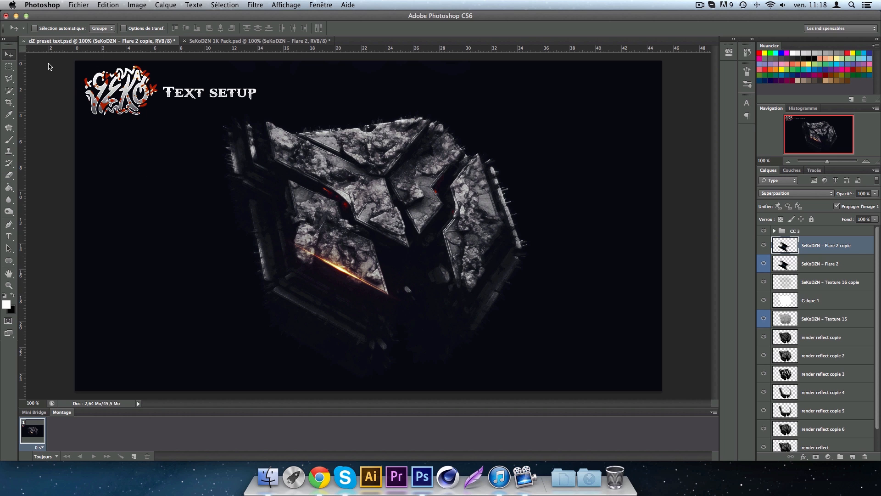
pyautogui.click(112, 6)
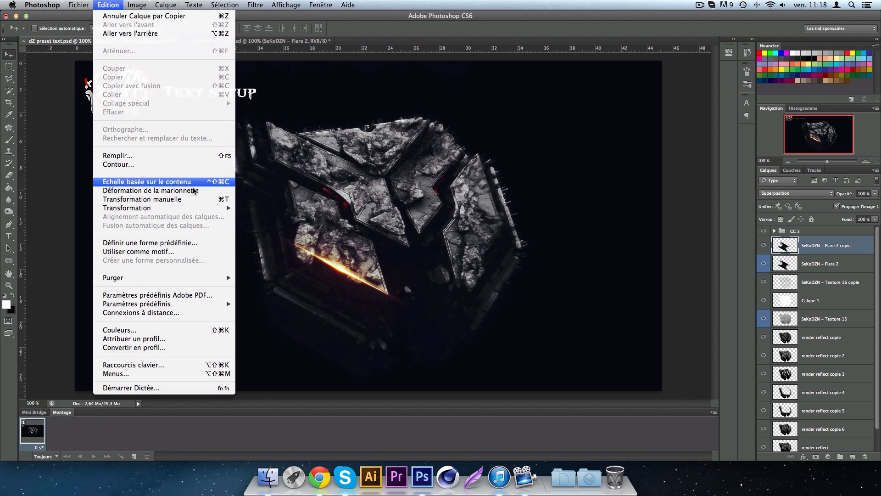
pyautogui.moveTo(216, 209)
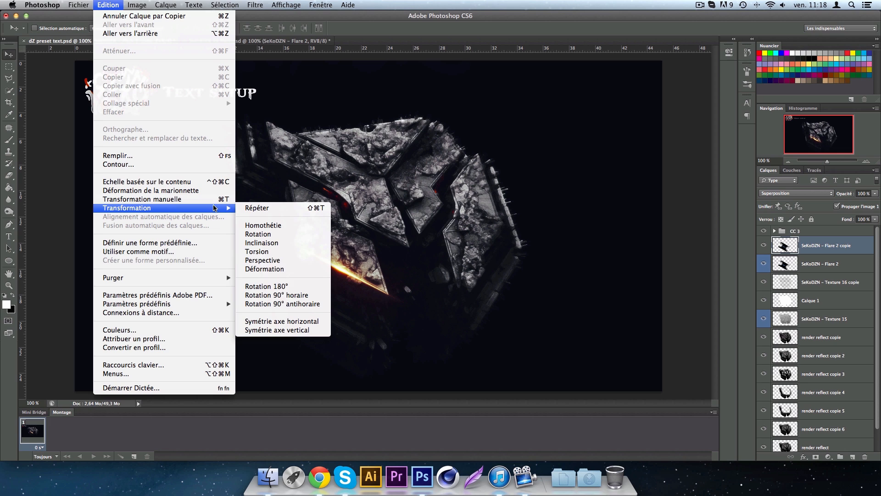
pyautogui.click(313, 324)
pyautogui.moveTo(405, 289); pyautogui.dragTo(553, 267)
# Rotate the mirrored flare copy about -24° to follow the lower-right edge of the right stone plate.
pyautogui.press('super+t')
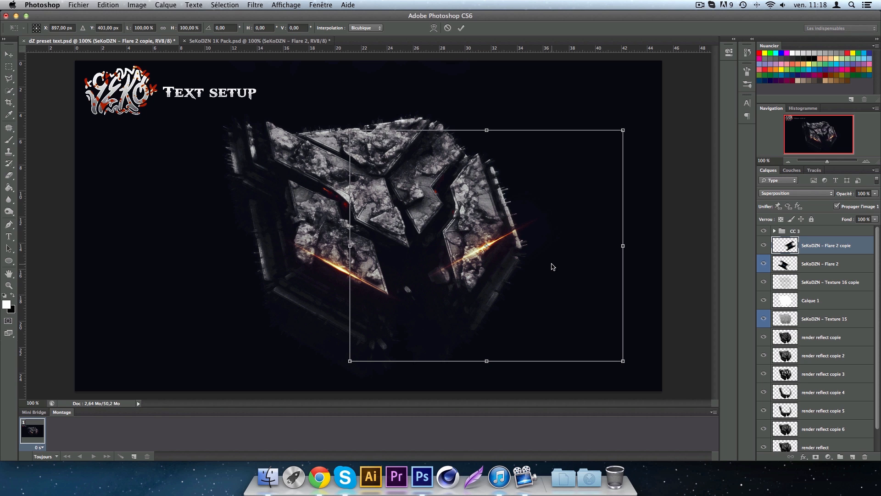
pyautogui.moveTo(637, 219); pyautogui.dragTo(624, 154)
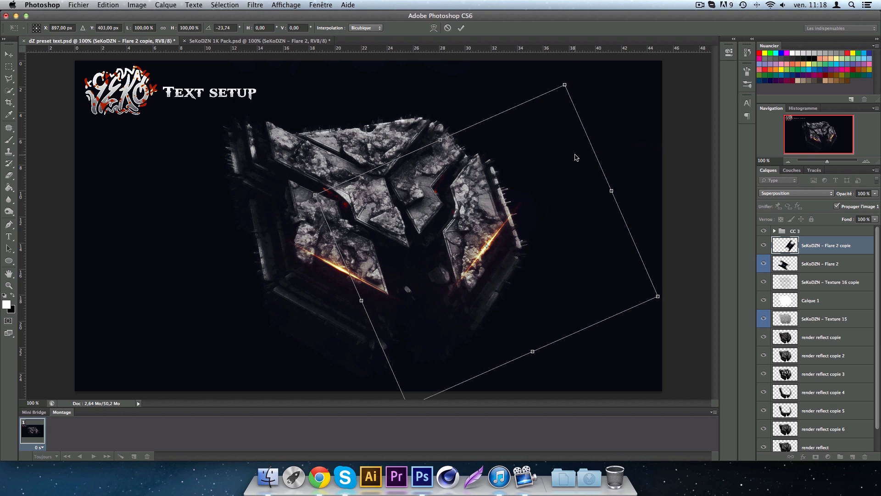
pyautogui.press('Return')
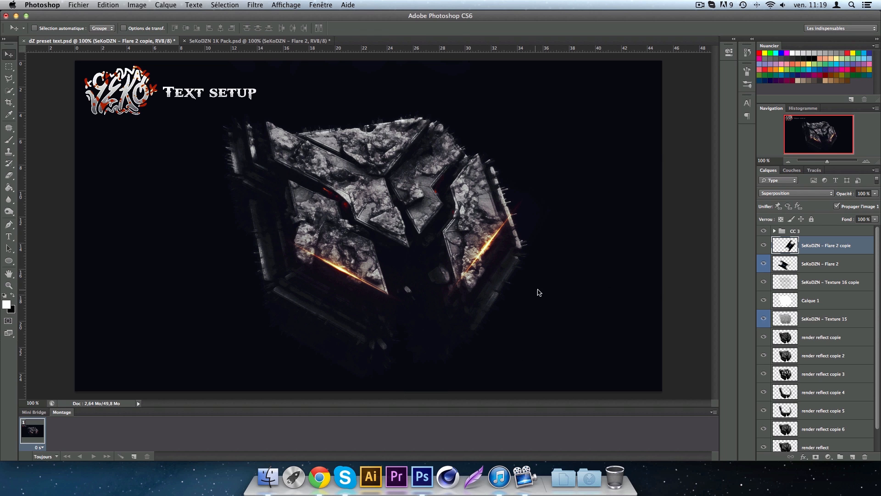
# Duplicate the mirrored flare, rotate the copy about -102° and place it along the lower edge of the upper-left stone plate.
pyautogui.press('super+j')
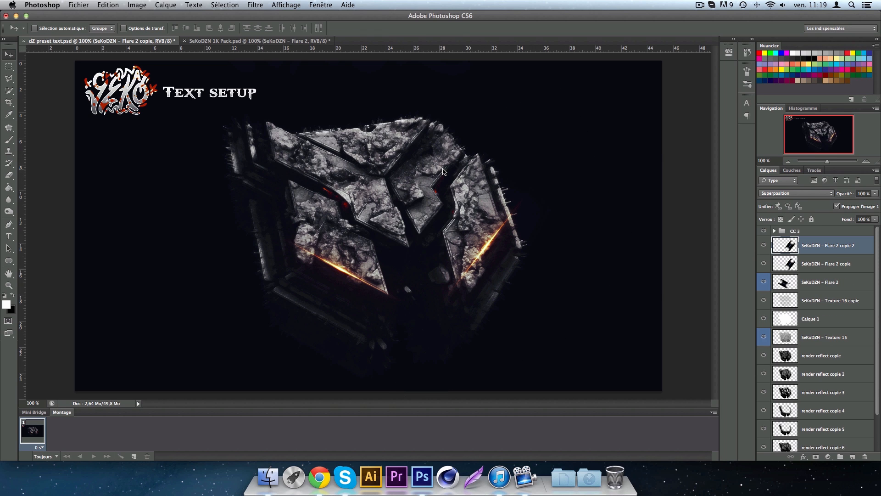
pyautogui.moveTo(513, 205); pyautogui.dragTo(329, 130)
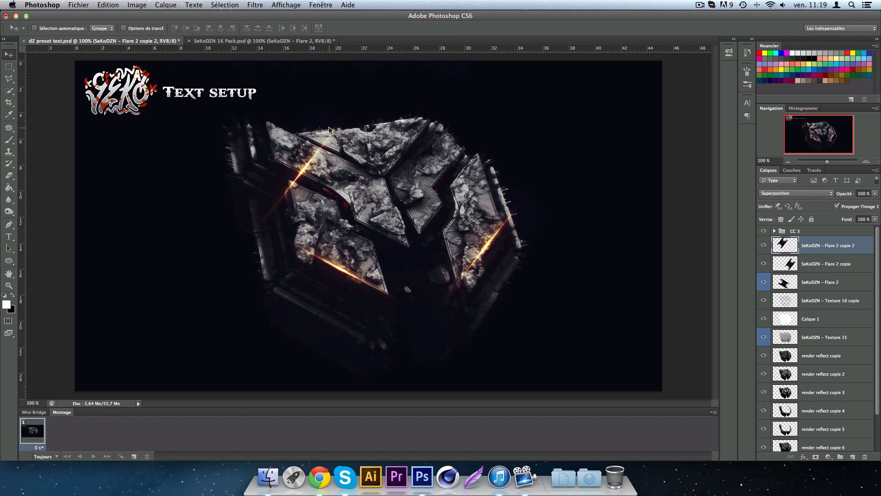
pyautogui.press('super+t')
pyautogui.moveTo(441, 355); pyautogui.dragTo(414, 33)
pyautogui.moveTo(384, 123); pyautogui.dragTo(385, 122)
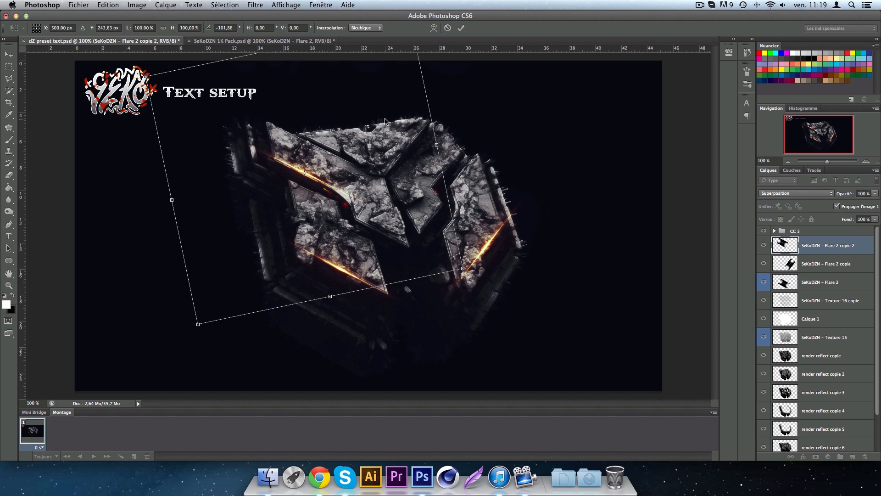
pyautogui.press('Down')
pyautogui.press('Return')
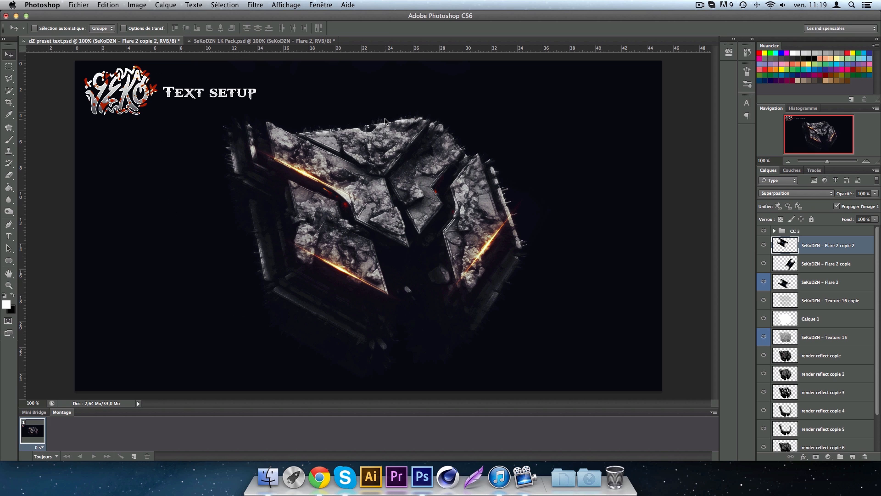
# Duplicate the upper-left flare, flip the copy horizontally and move it onto the plate at the render's upper right.
pyautogui.press('super+j')
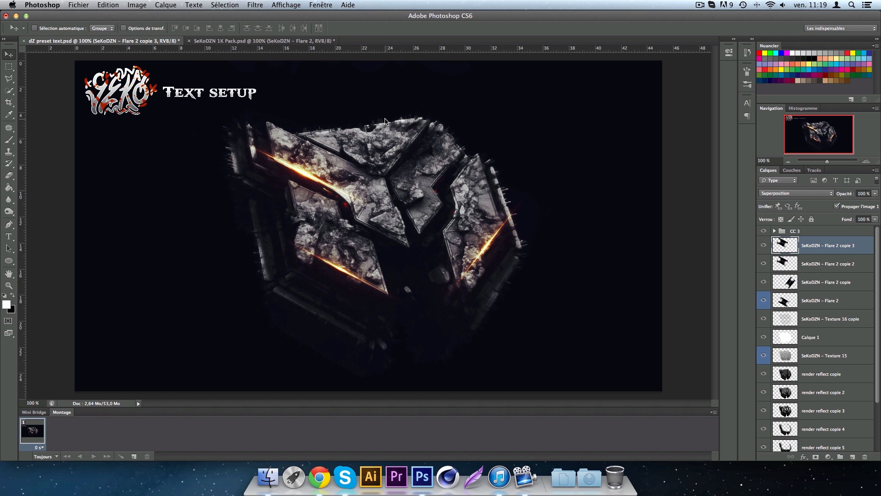
pyautogui.moveTo(393, 149); pyautogui.dragTo(431, 142)
pyautogui.click(108, 5)
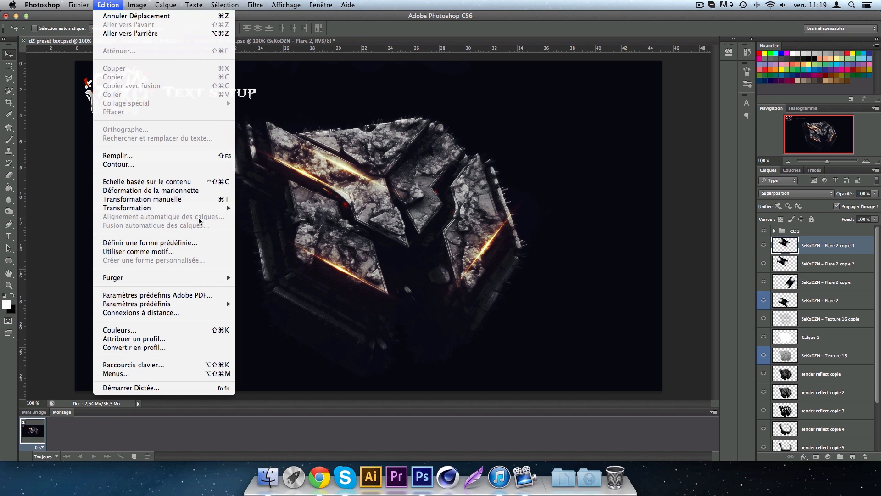
pyautogui.moveTo(219, 208)
pyautogui.click(294, 322)
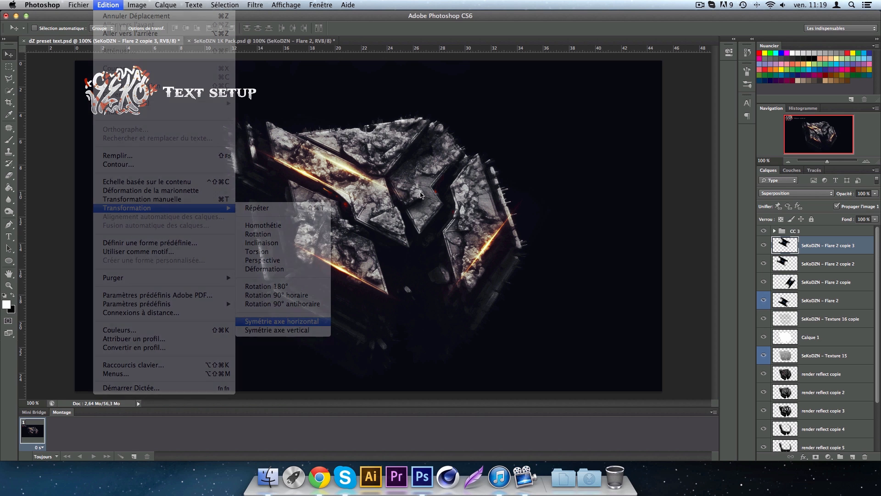
pyautogui.moveTo(377, 183); pyautogui.dragTo(478, 188)
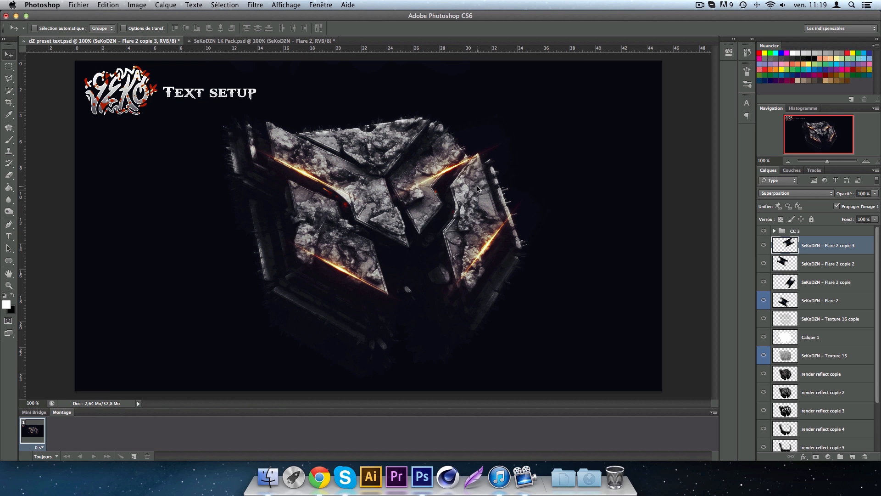
# Rotate the upper-right flare about -20° along the plate's lower edge and erase its overhanging ends.
pyautogui.press('super+t')
pyautogui.moveTo(516, 361); pyautogui.dragTo(558, 299)
pyautogui.moveTo(465, 215); pyautogui.dragTo(465, 218)
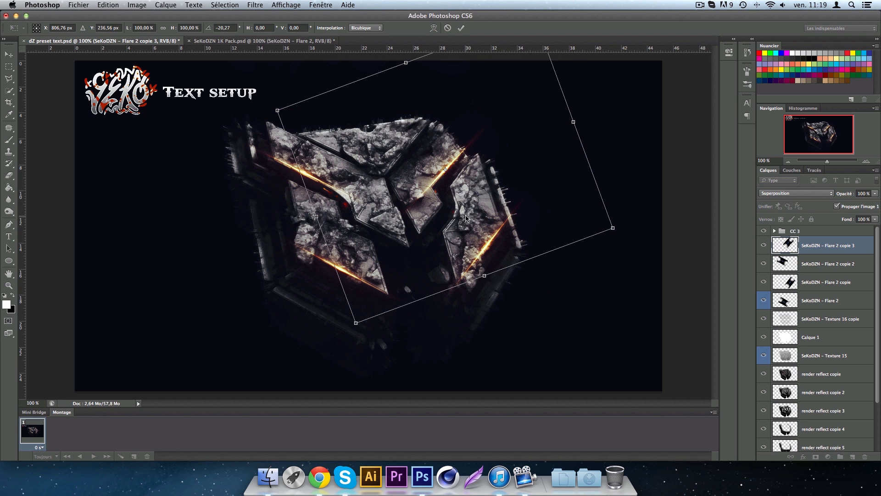
pyautogui.press('Return')
pyautogui.click(9, 175)
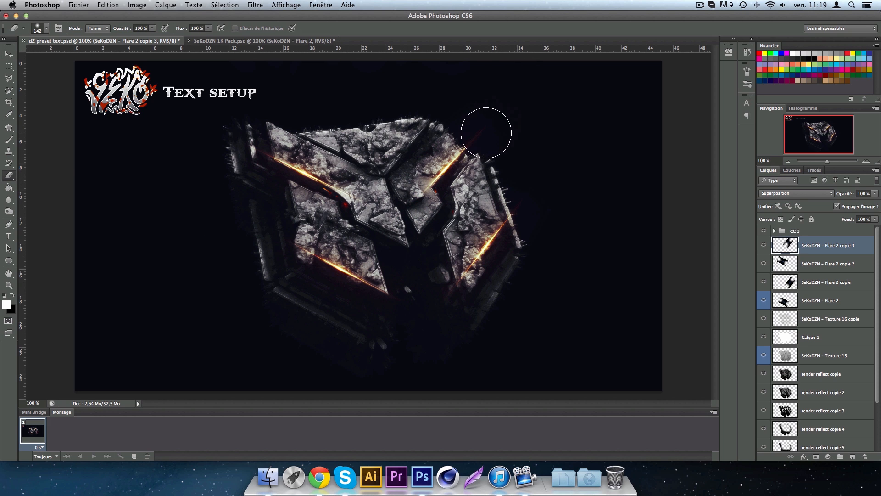
pyautogui.click(9, 54)
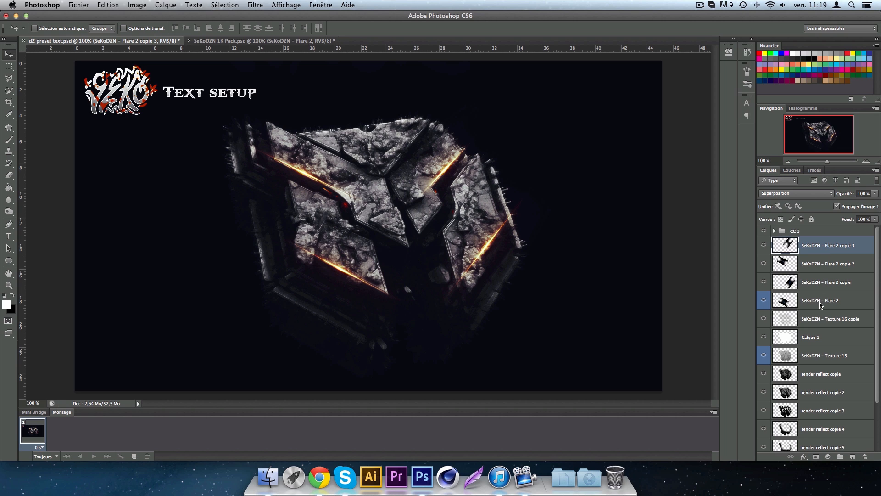
# Merge the four Flare 2 layers into one and set its blend mode to Superposition.
pyautogui.keyDown('shift'); pyautogui.click(842, 300); pyautogui.keyUp('shift')
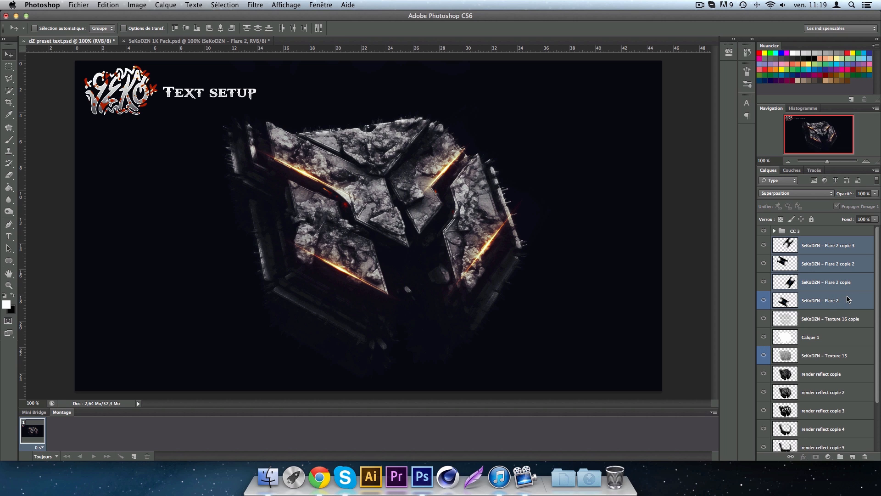
pyautogui.rightClick(835, 280)
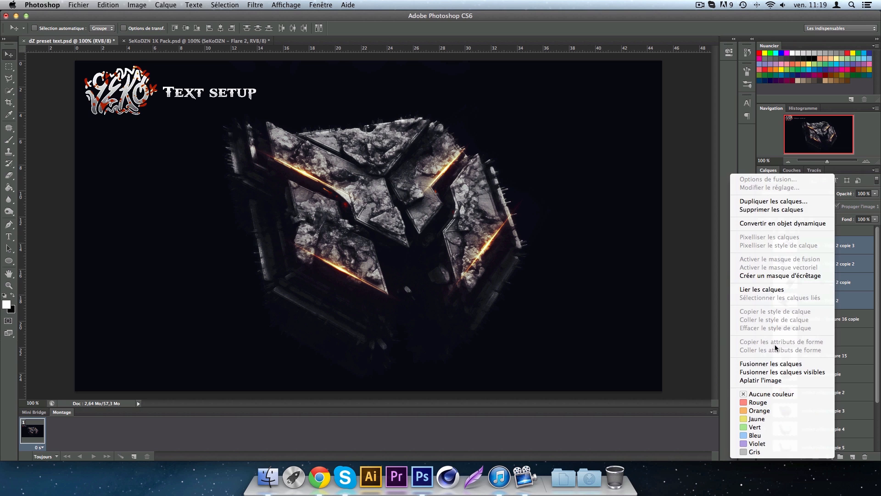
pyautogui.click(779, 365)
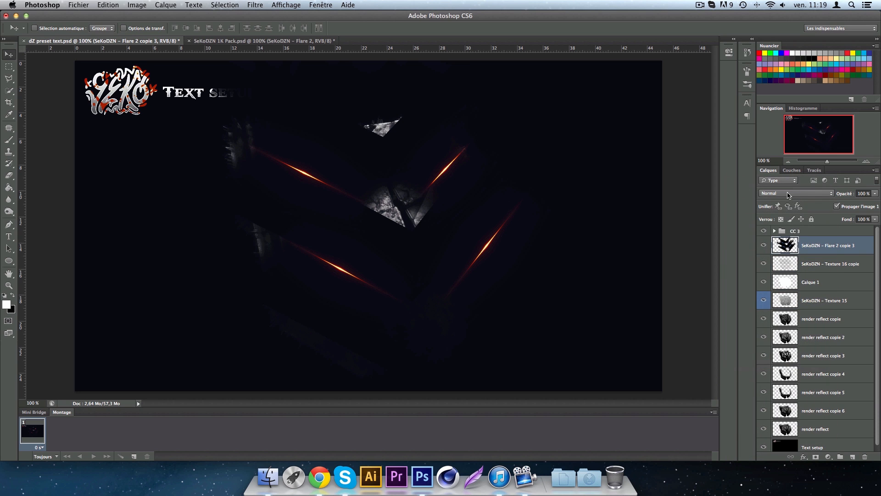
pyautogui.click(788, 195)
pyautogui.click(777, 248)
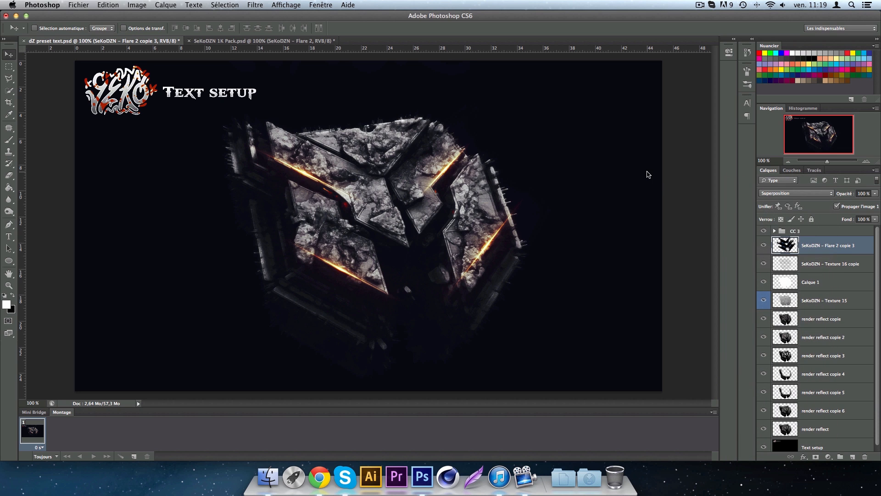
# Open the Filter Gallery for the merged flare layer and choose the Océan distortion effect.
pyautogui.click(253, 5)
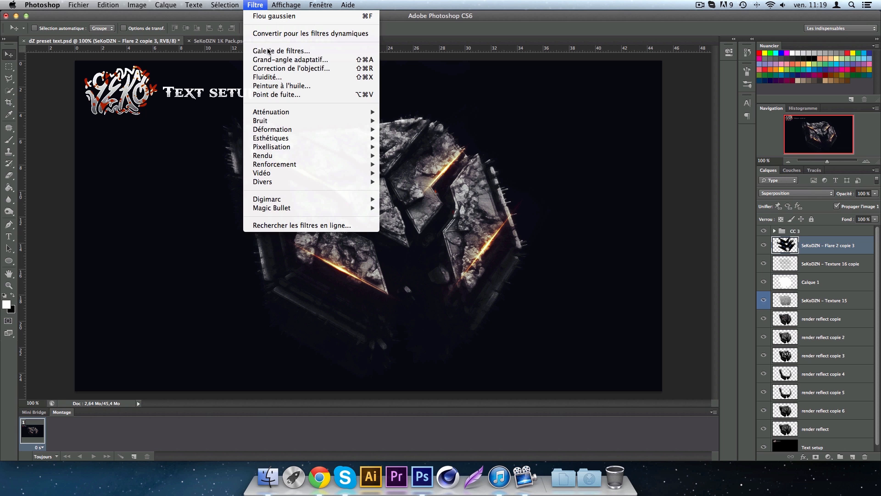
pyautogui.click(268, 52)
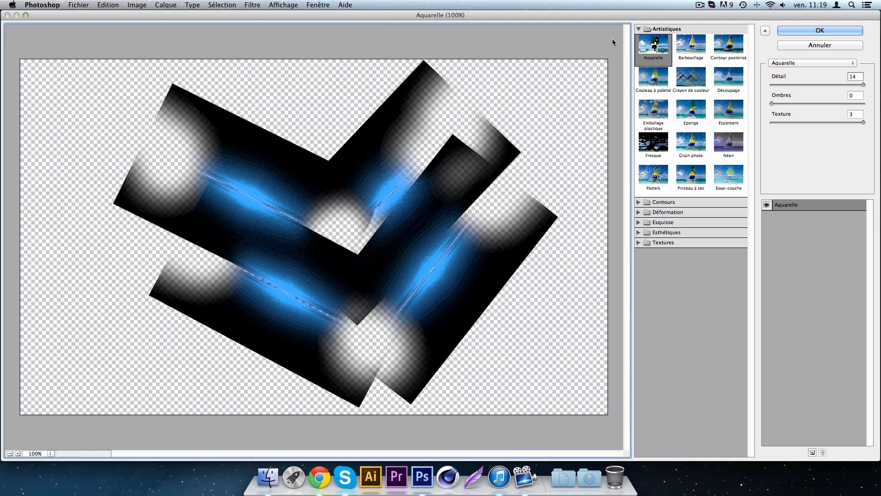
pyautogui.click(638, 29)
pyautogui.click(638, 49)
pyautogui.click(728, 65)
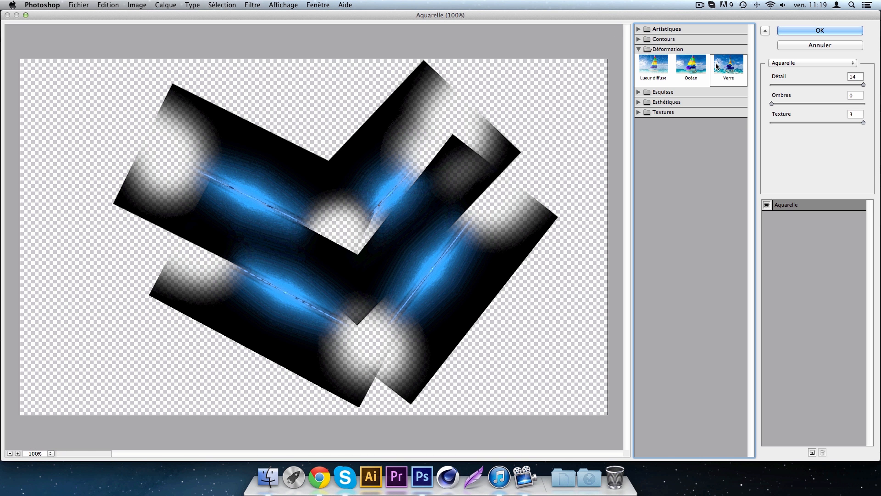
pyautogui.click(698, 67)
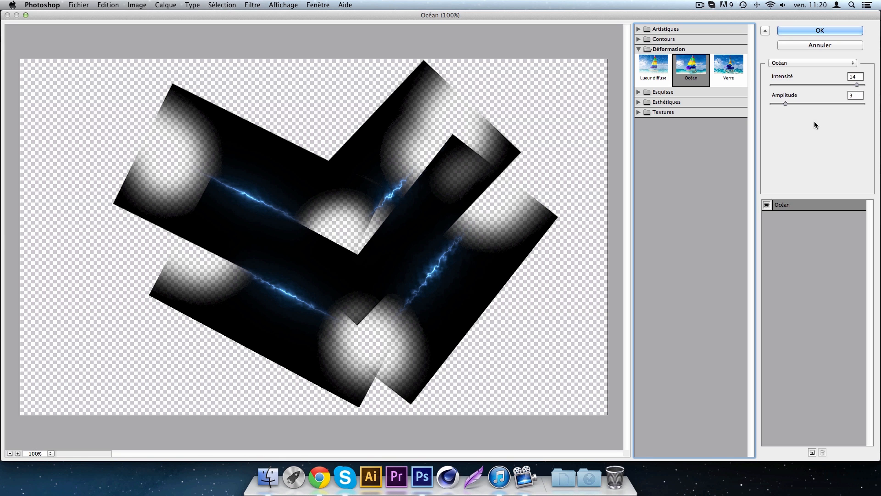
# Adjust the Océan ripple's intensity and amplitude, and apply the filter to the merged flares.
pyautogui.click(849, 85)
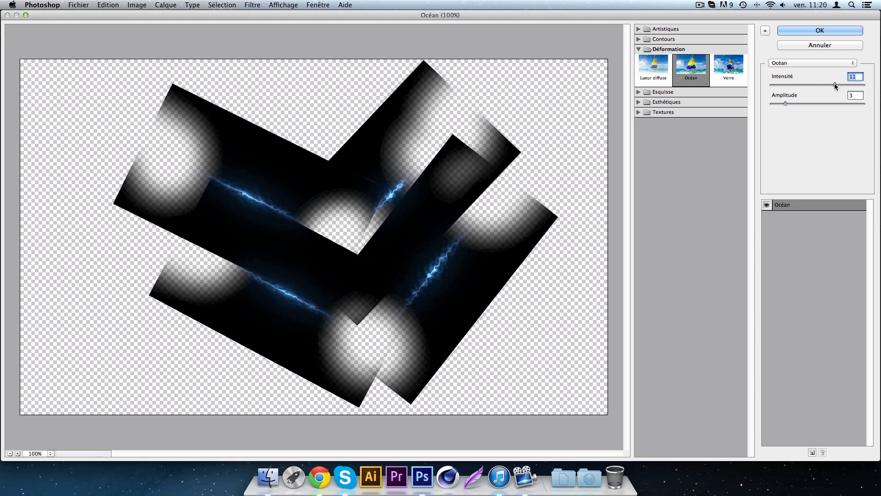
pyautogui.moveTo(843, 84); pyautogui.dragTo(791, 84)
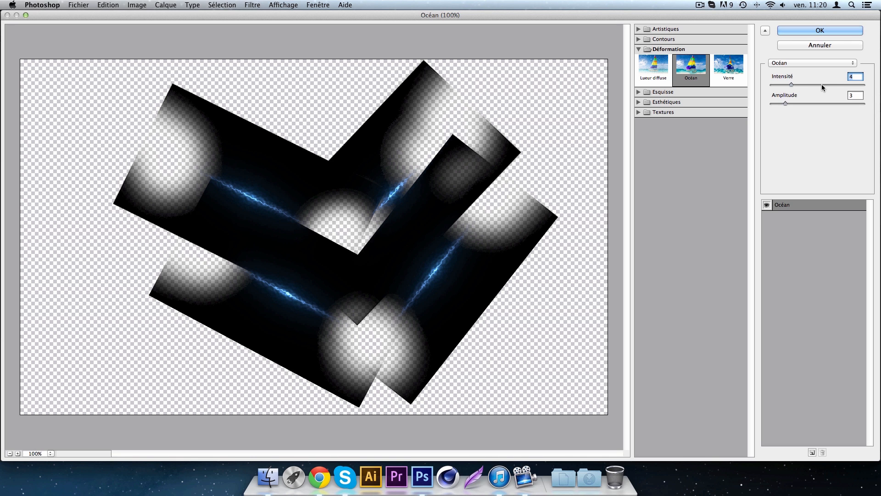
pyautogui.moveTo(818, 84); pyautogui.dragTo(786, 104)
pyautogui.press('Return')
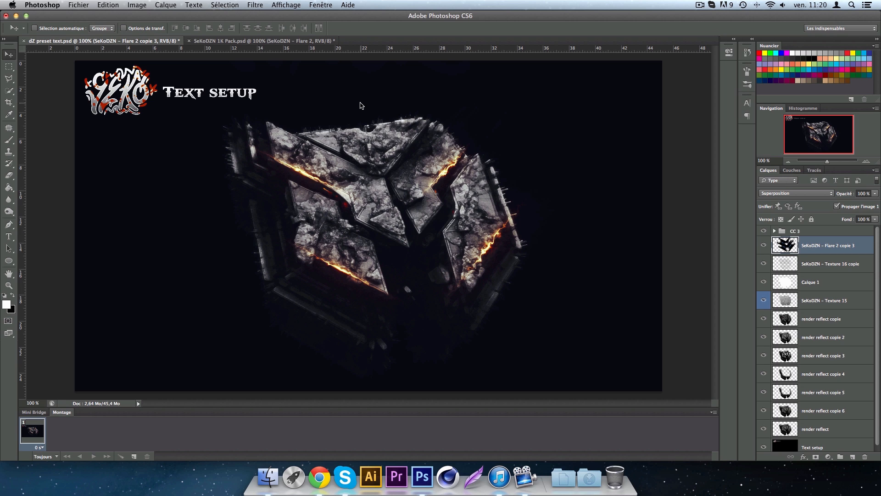
pyautogui.click(255, 5)
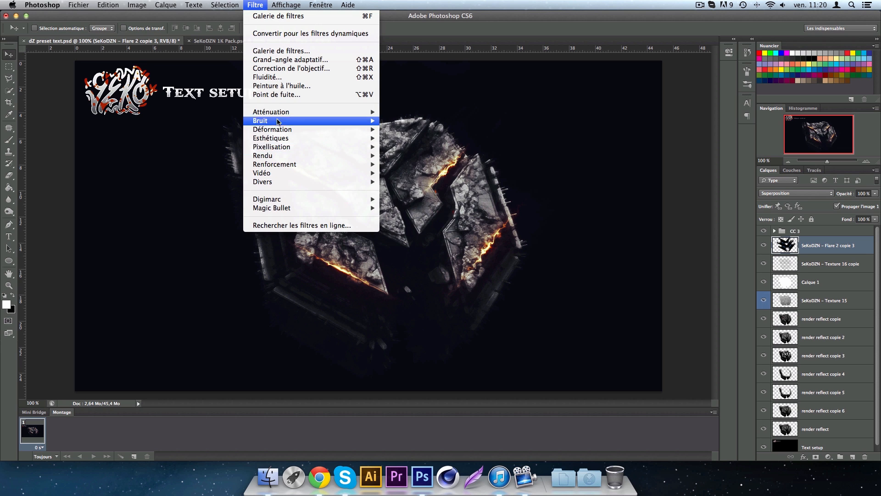
pyautogui.click(532, 3)
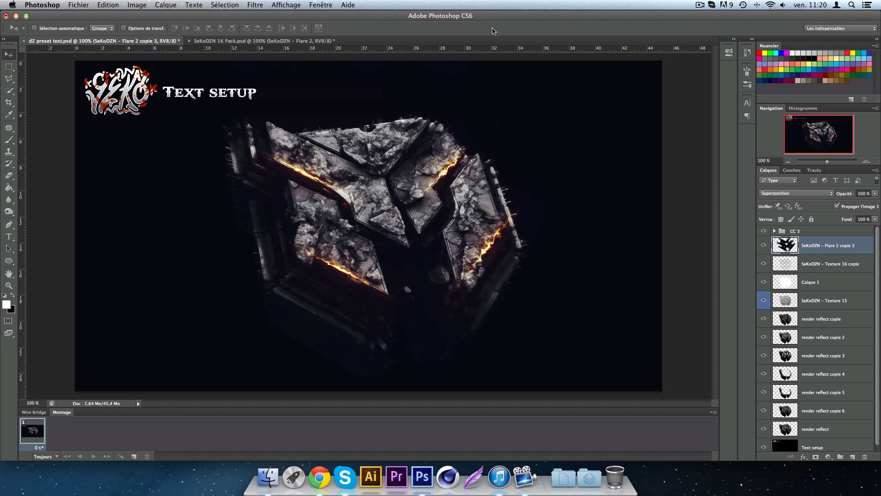